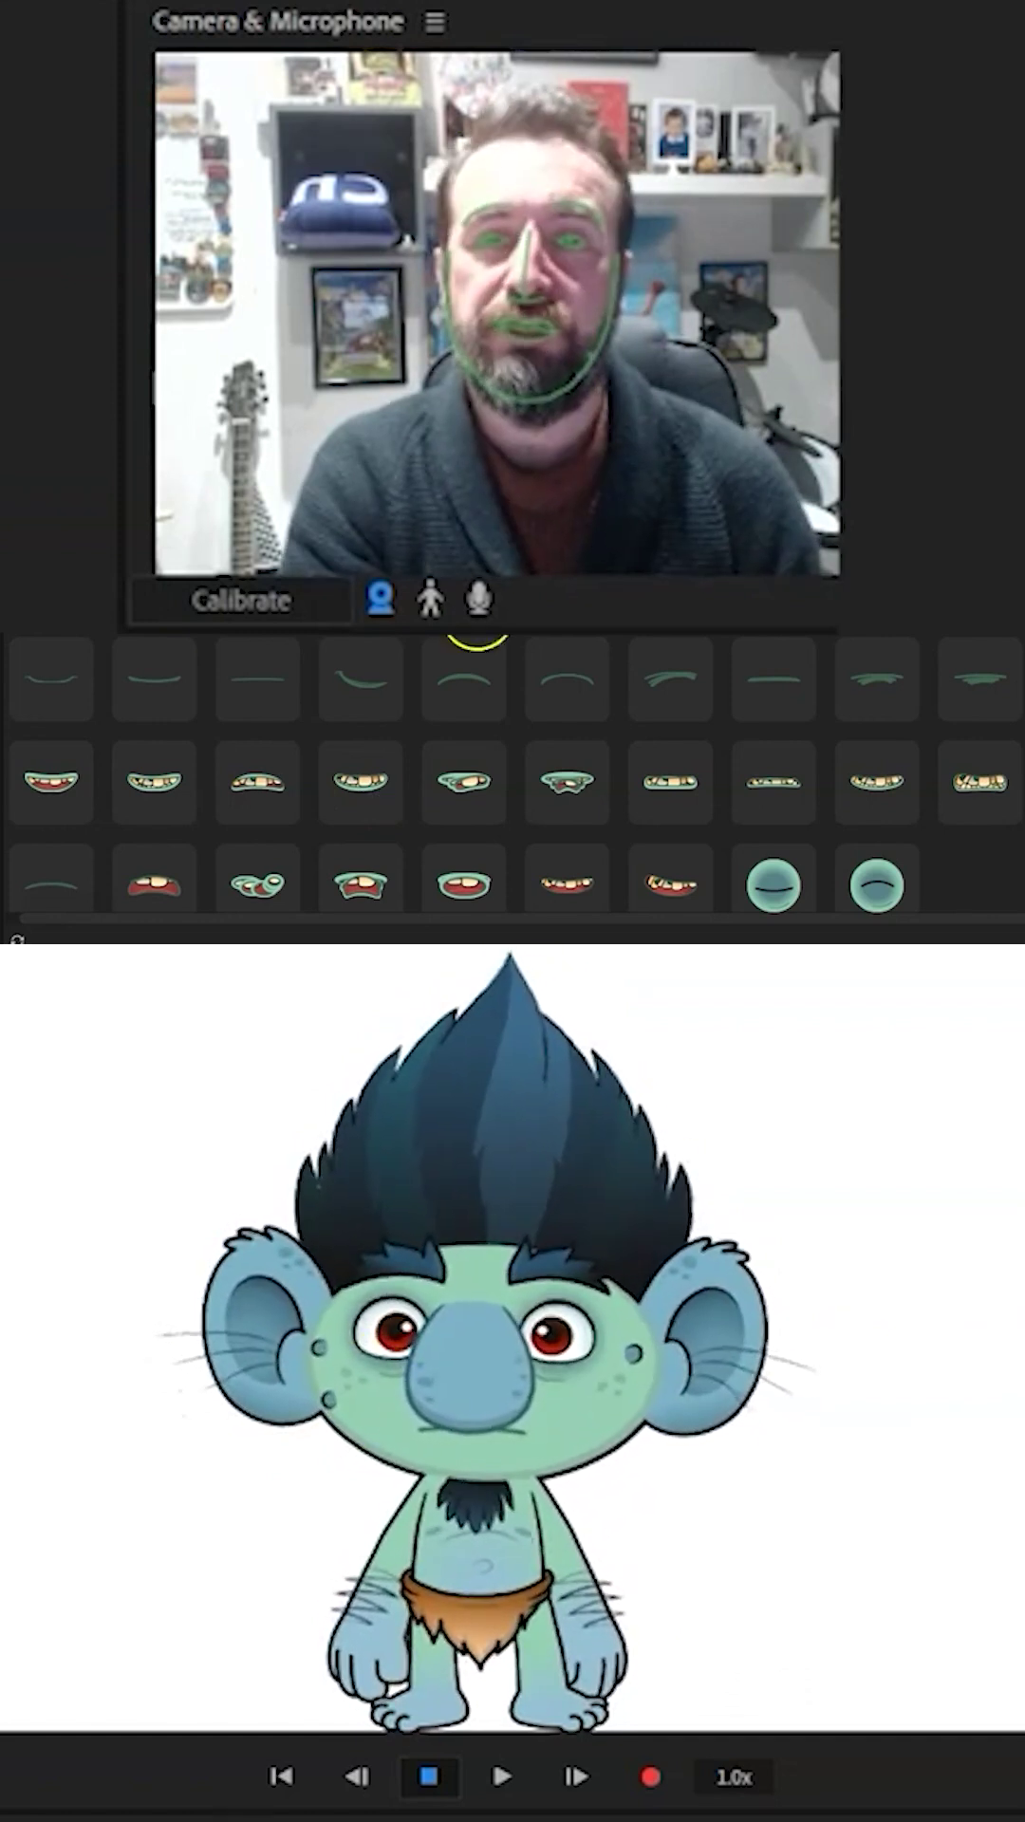
# Step: Give the scene focus and swing the troll's arm outward and back
pyautogui.click(949, 1262)
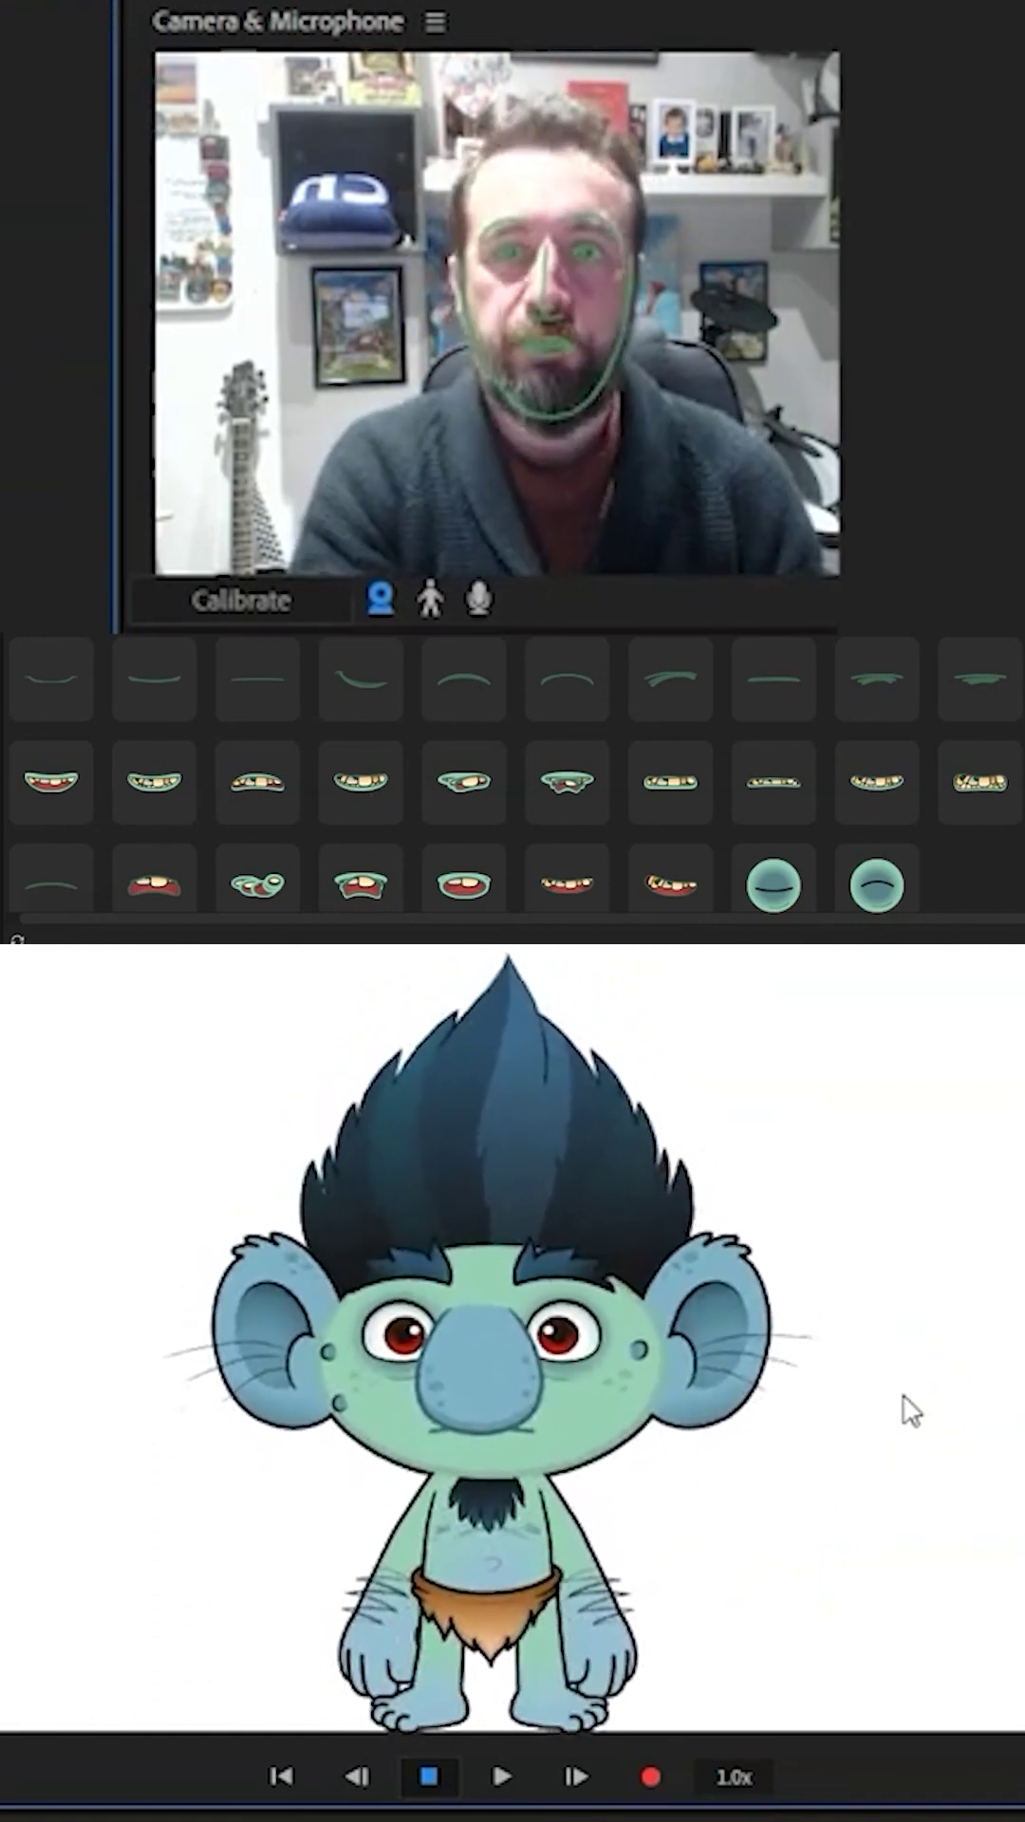
pyautogui.click(643, 1637)
pyautogui.moveTo(615, 1662); pyautogui.dragTo(637, 1651)
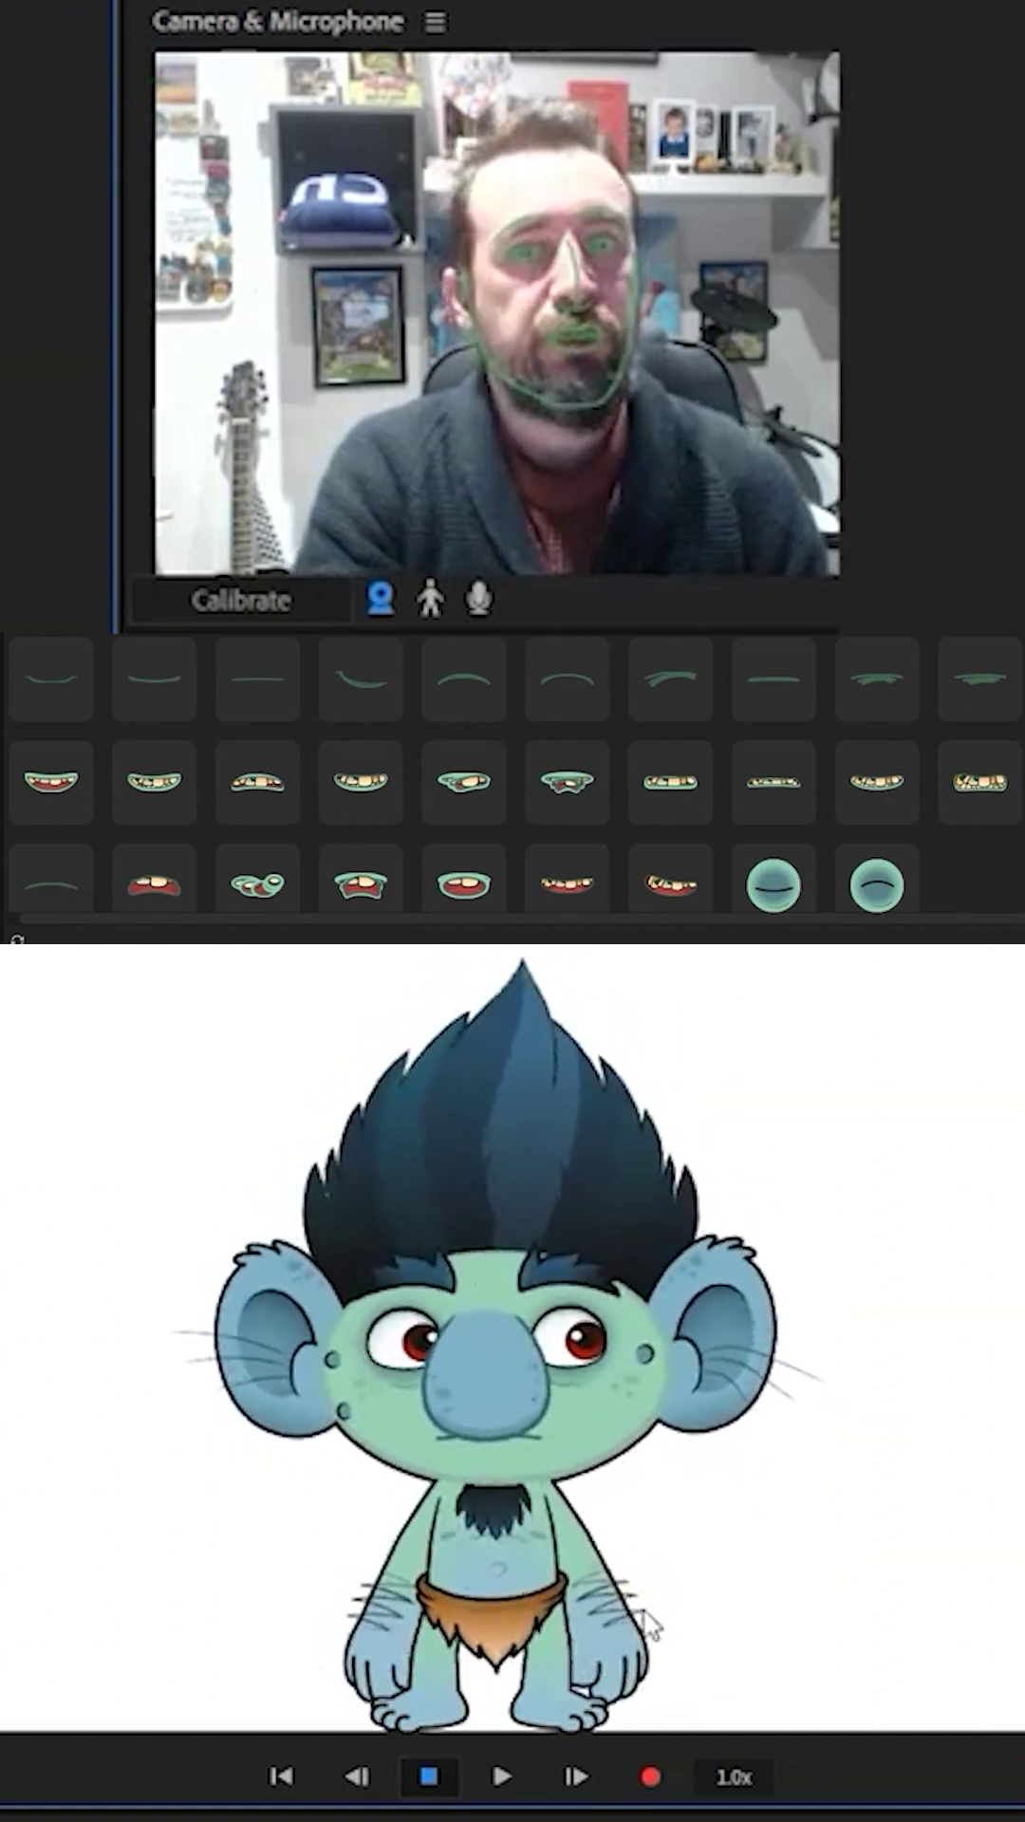
pyautogui.click(912, 1090)
pyautogui.rightClick(790, 976)
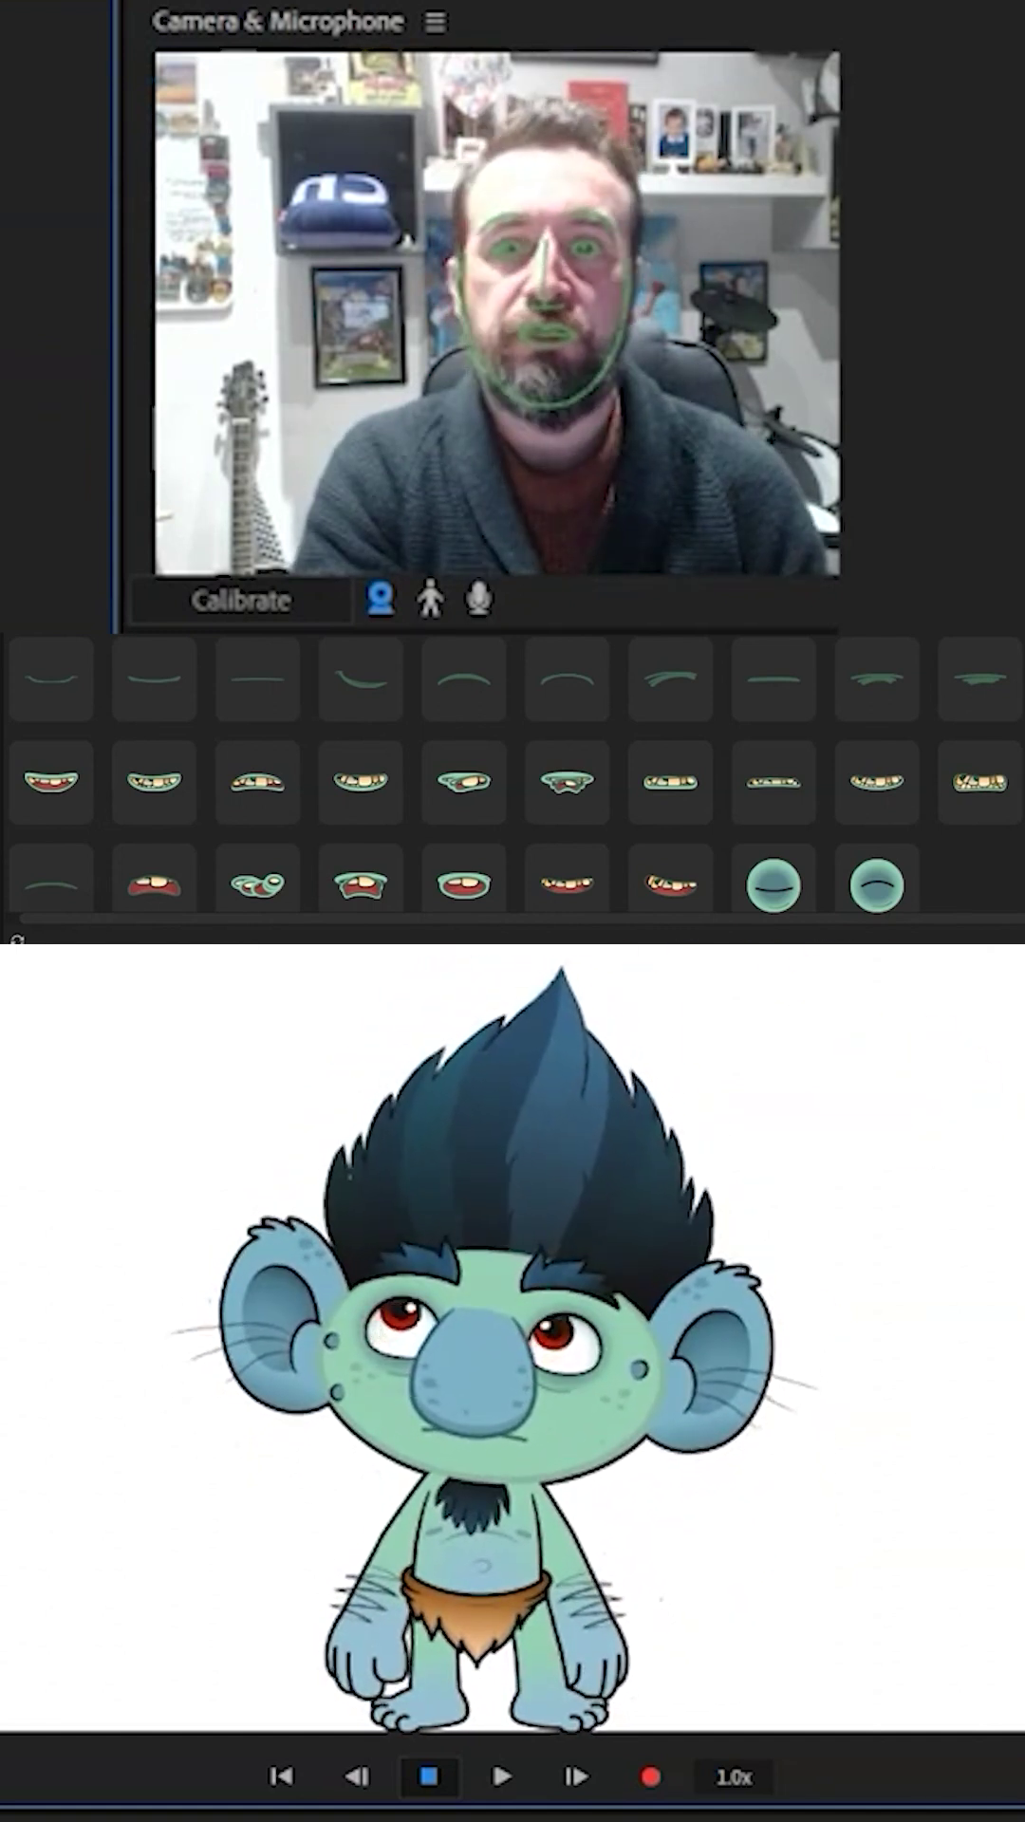
pyautogui.rightClick(318, 956)
pyautogui.rightClick(45, 1181)
pyautogui.click(963, 1355)
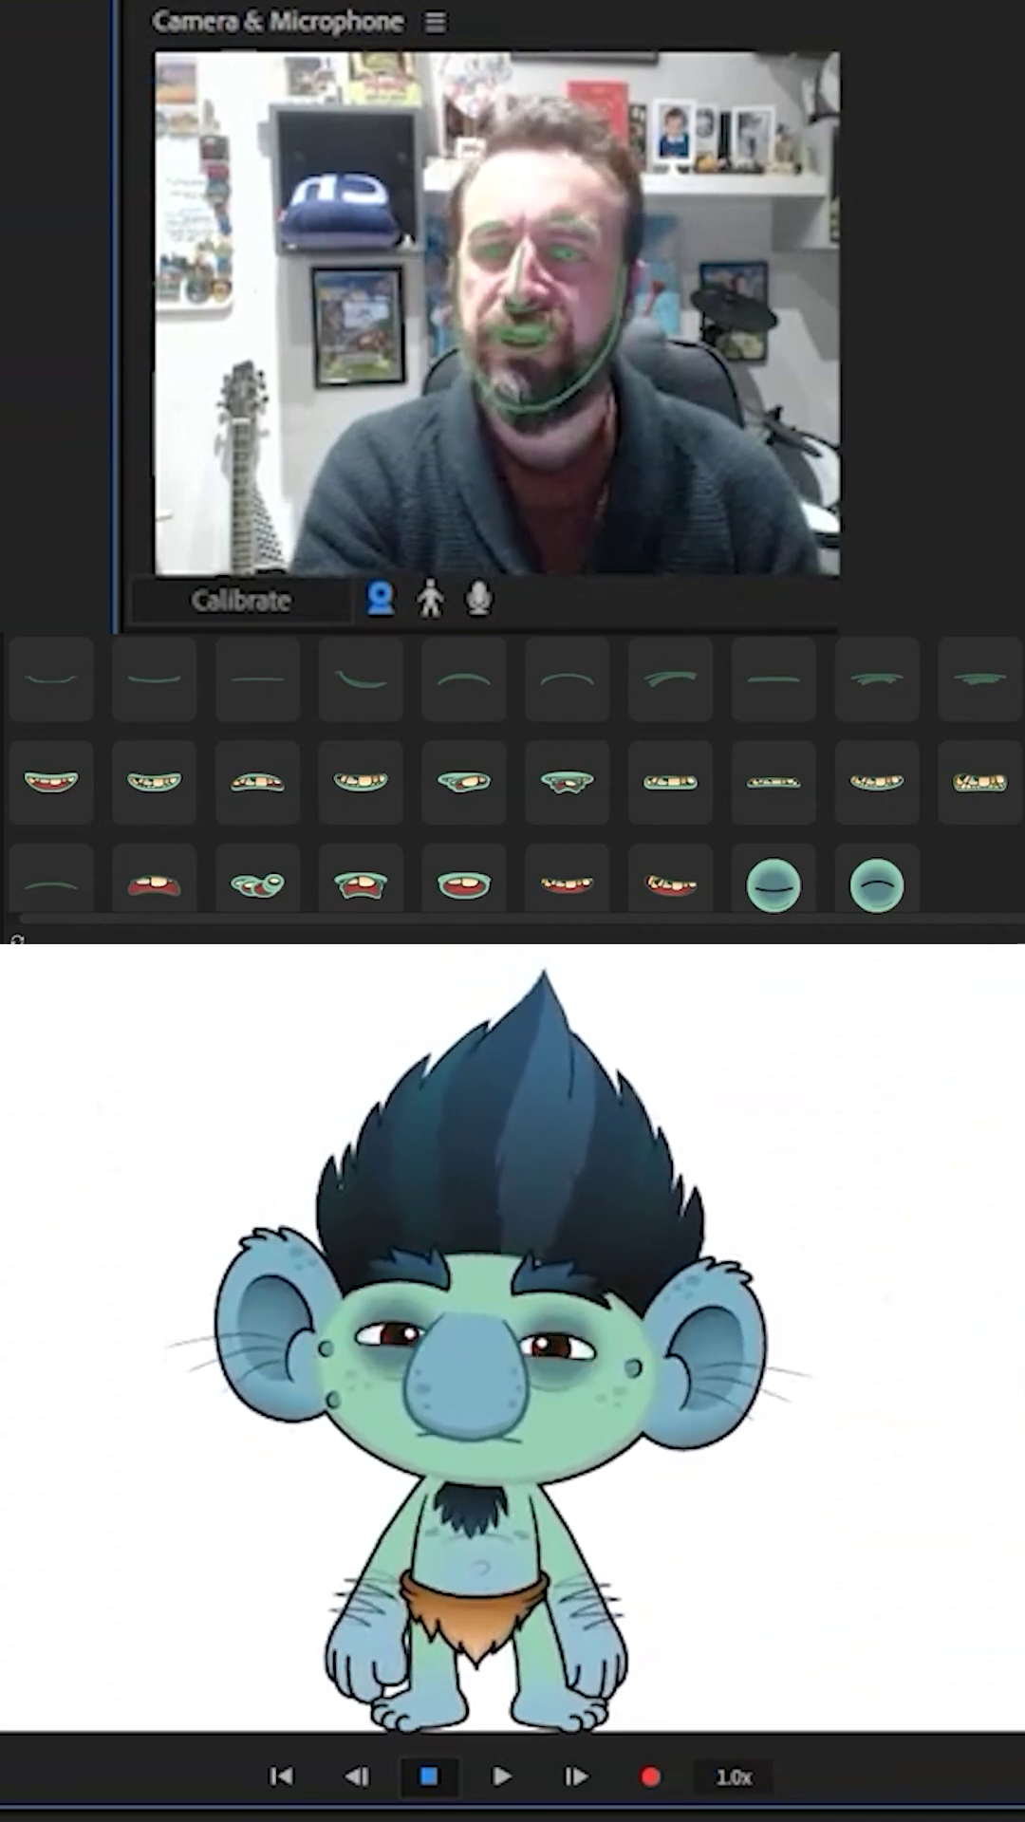
# Step: Trigger the troll's contented smiling eyes, then its wide-open eyes
pyautogui.click(61, 674)
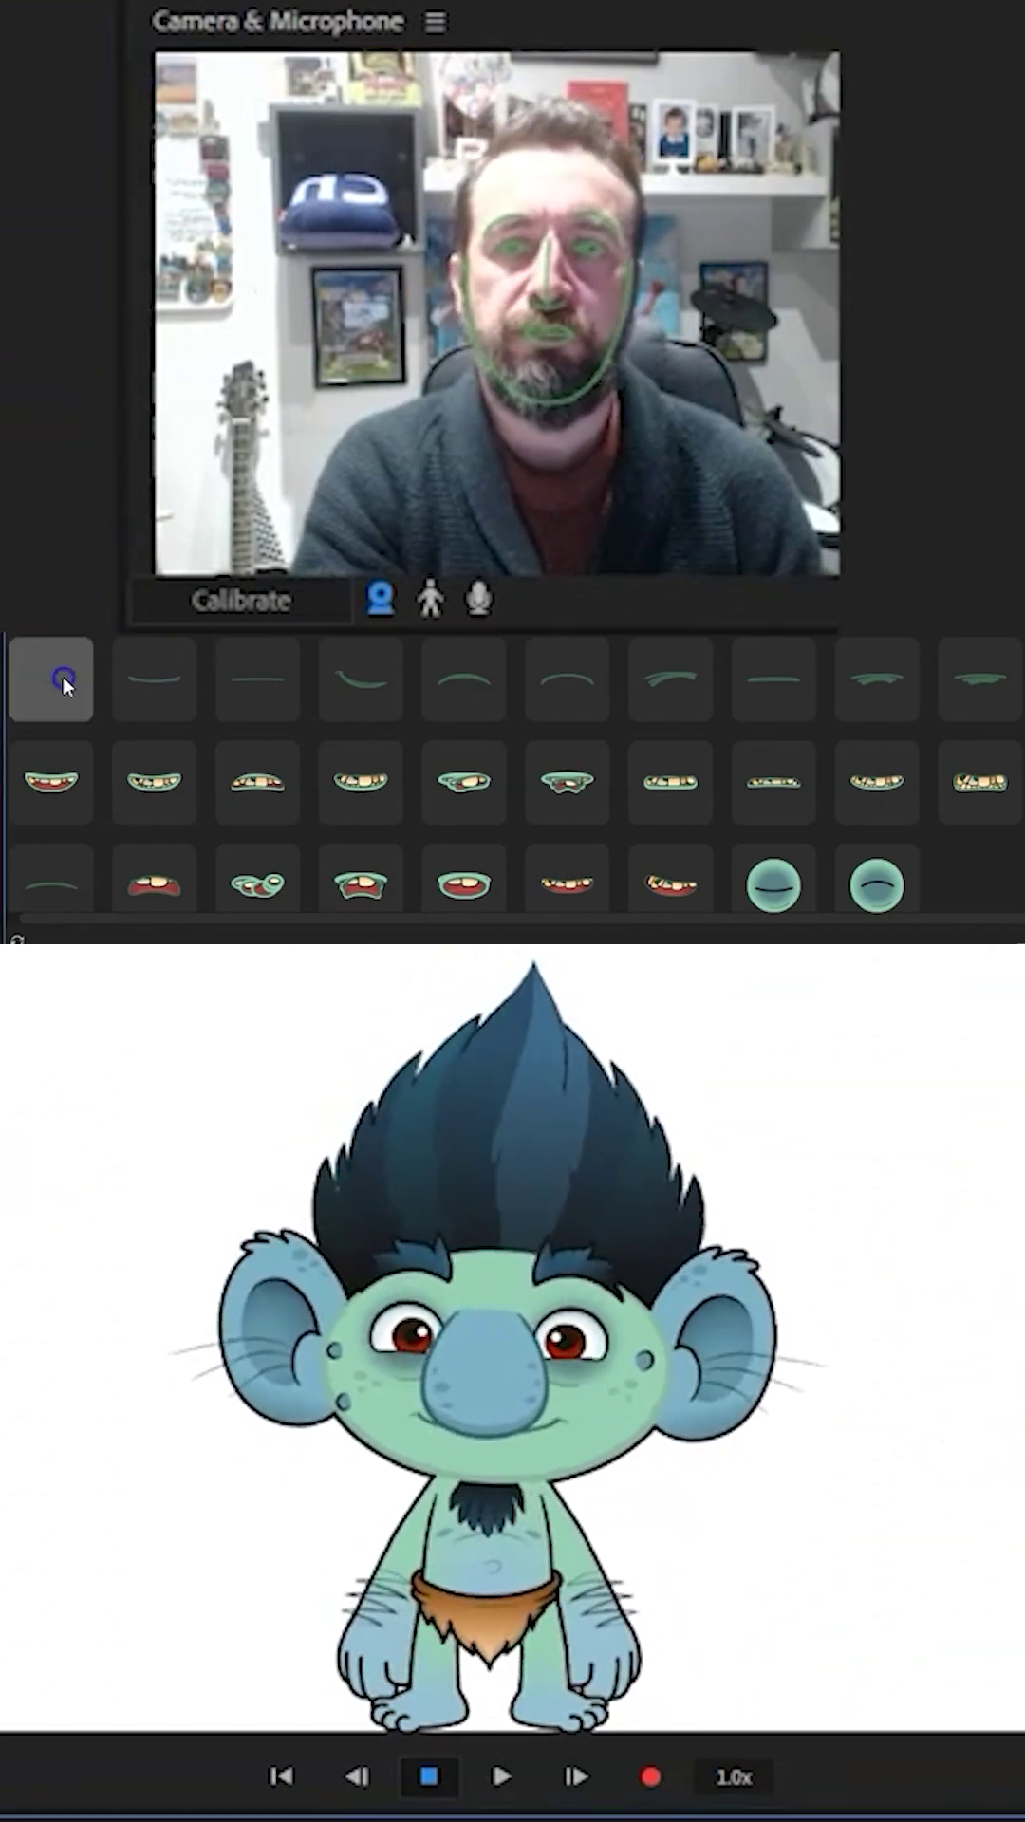
pyautogui.rightClick(63, 677)
pyautogui.click(156, 673)
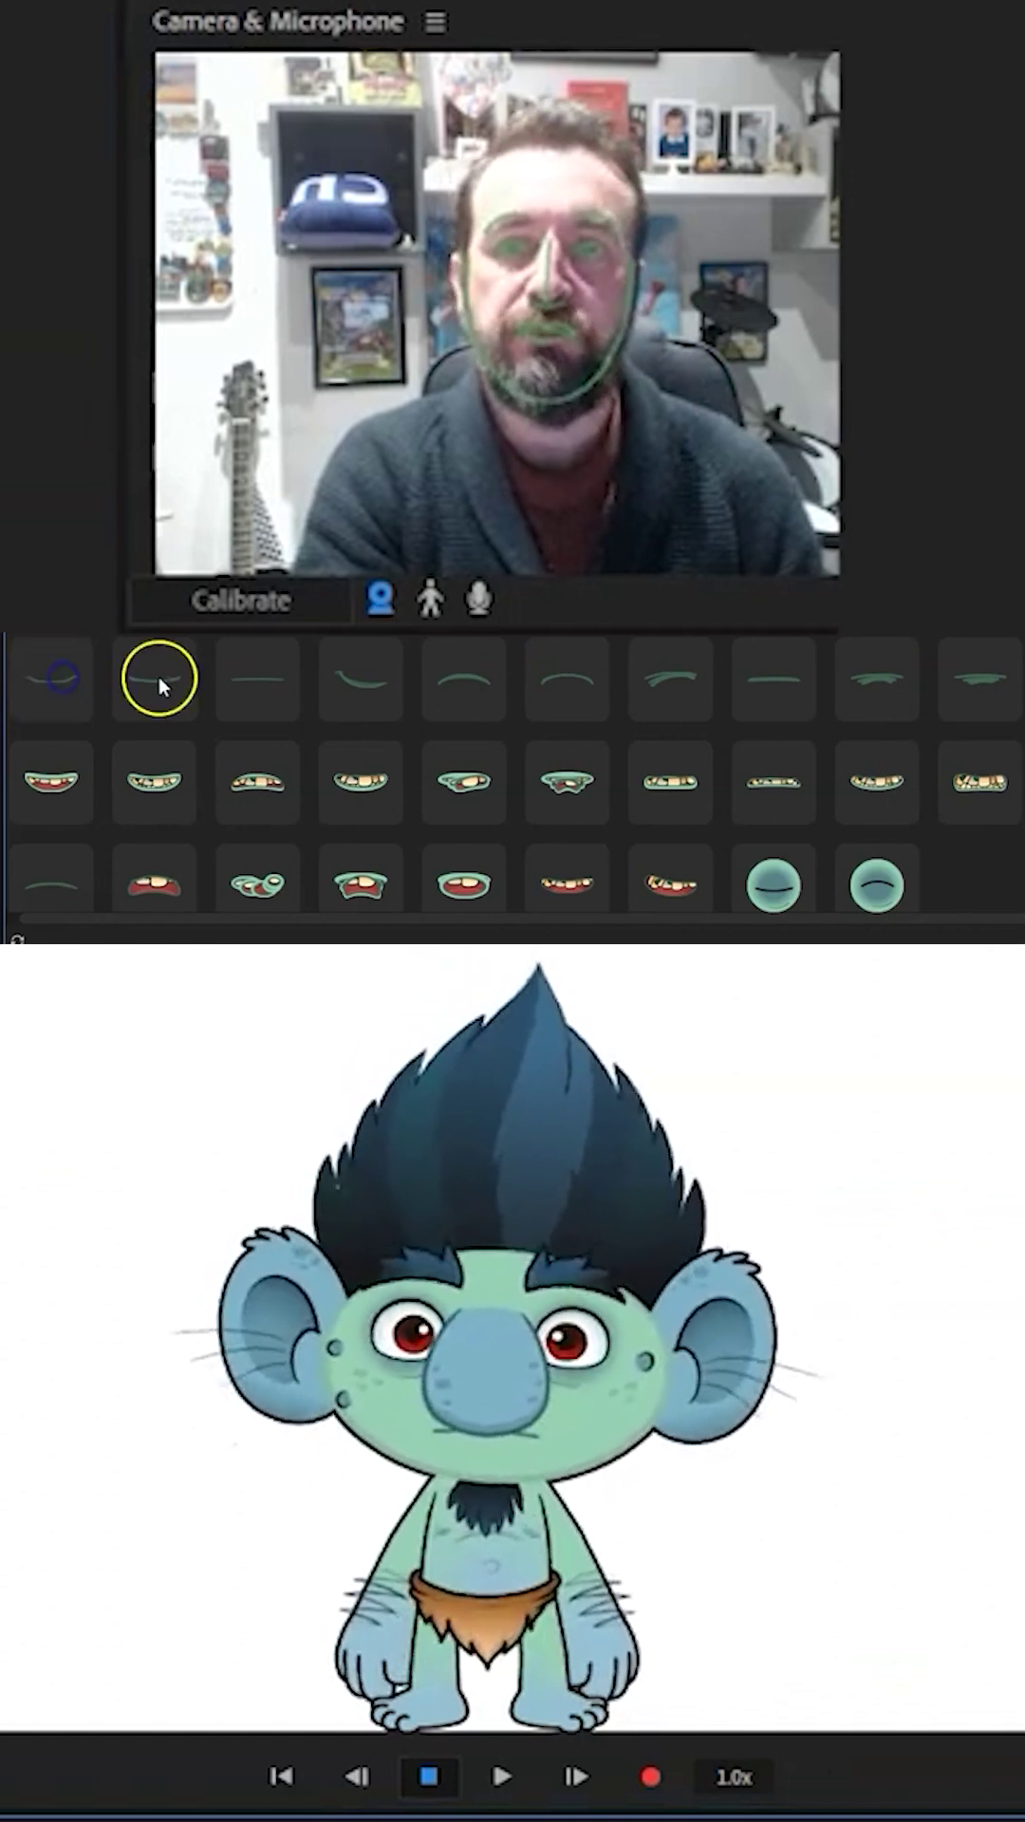
pyautogui.click(240, 676)
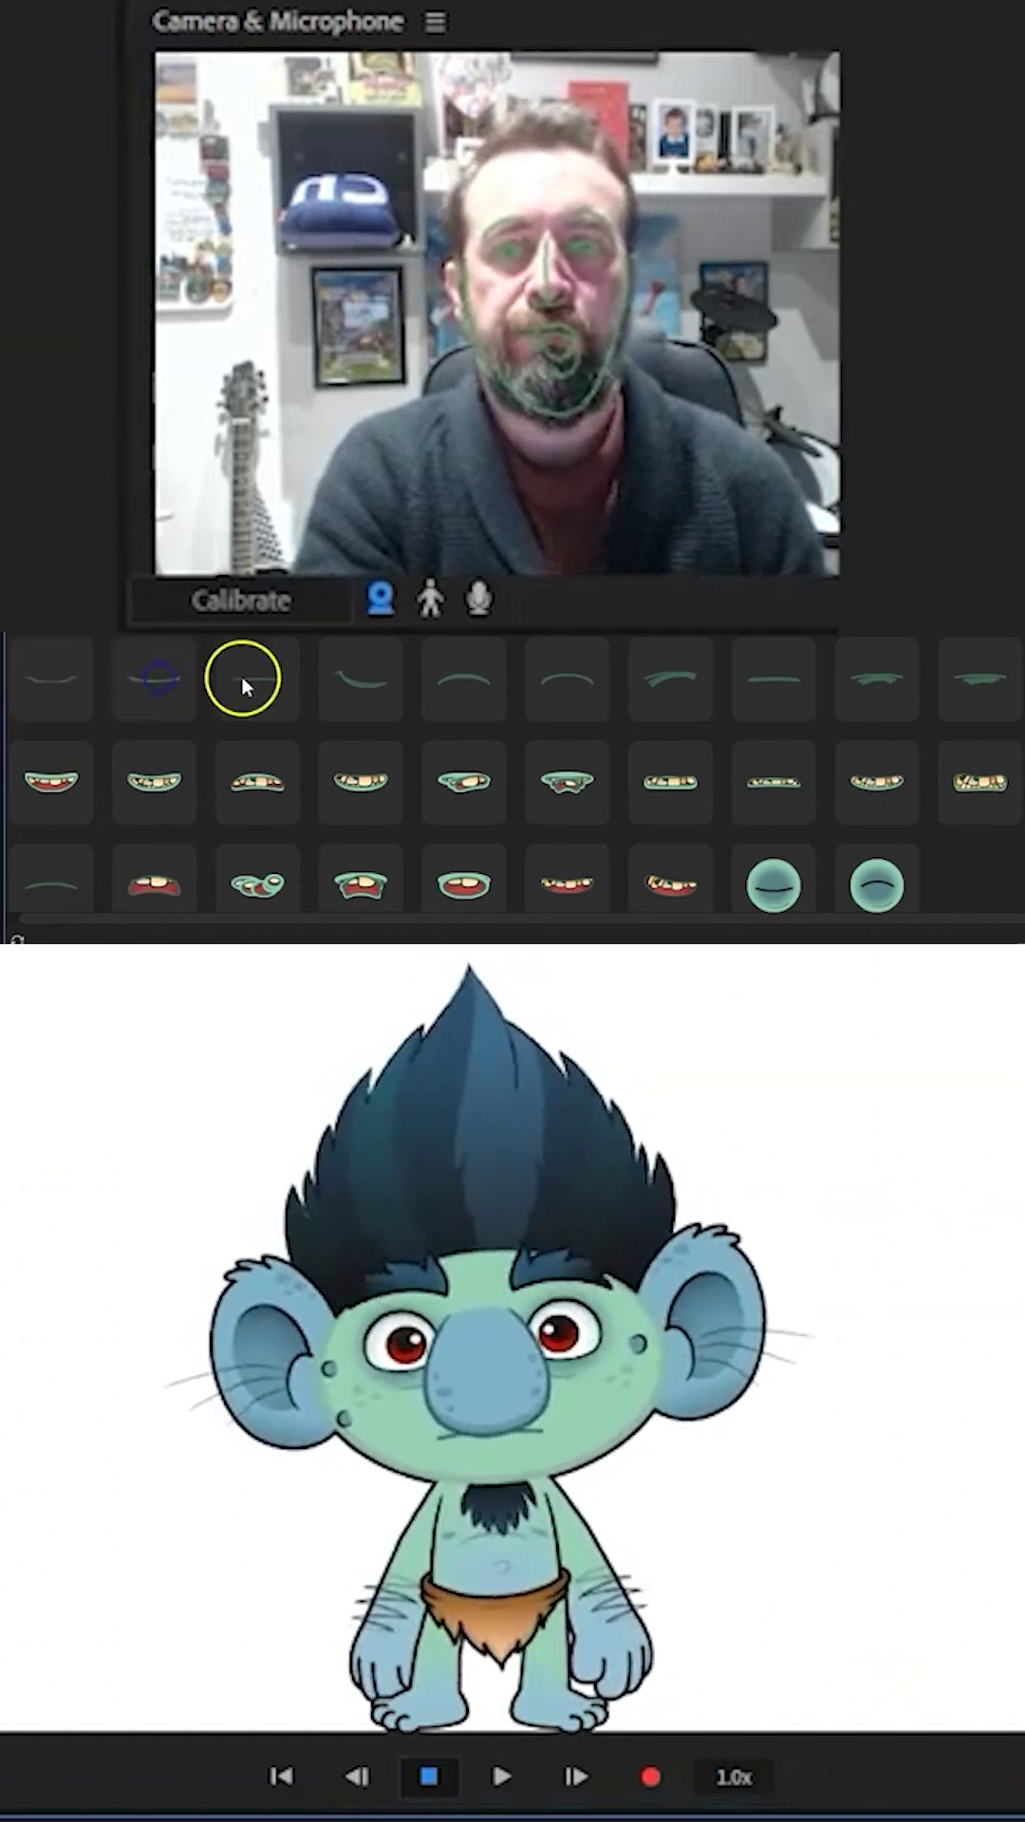
pyautogui.rightClick(292, 681)
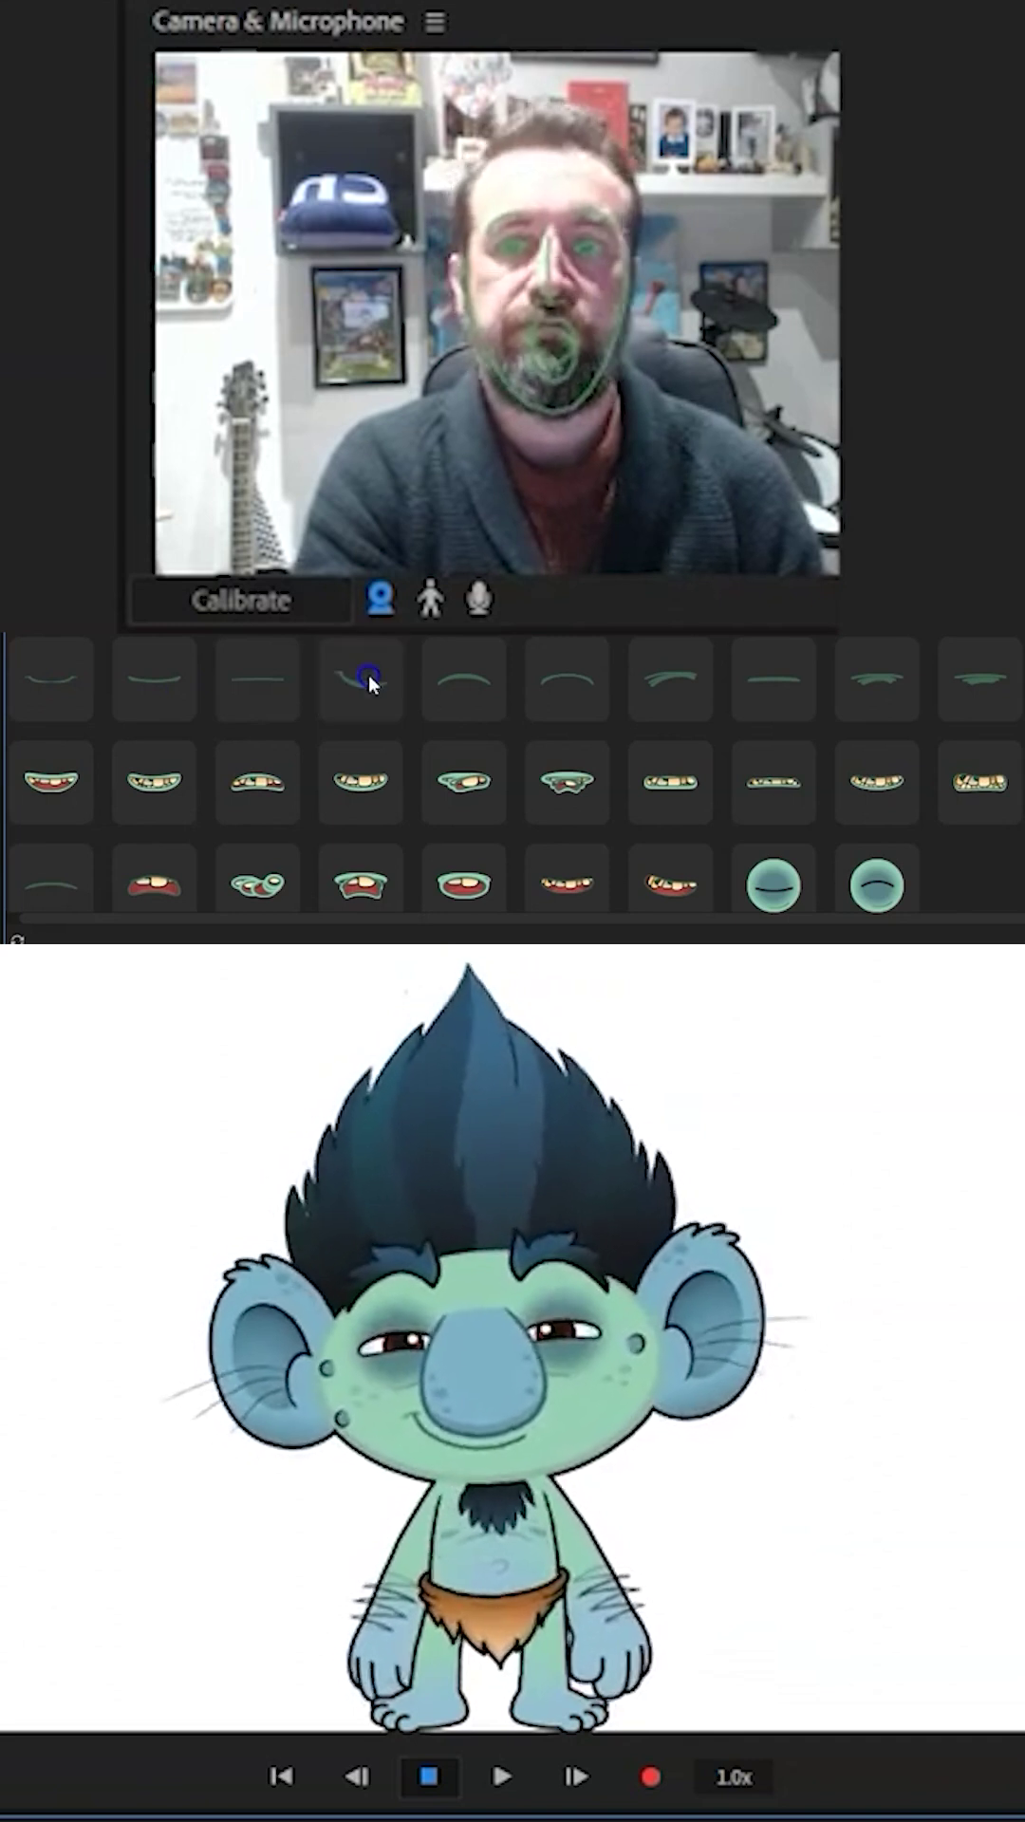
# Step: Trigger the worried sad, grumpy droopy and frowning eye expressions, ending on the last one
pyautogui.click(468, 672)
pyautogui.click(559, 671)
pyautogui.click(643, 671)
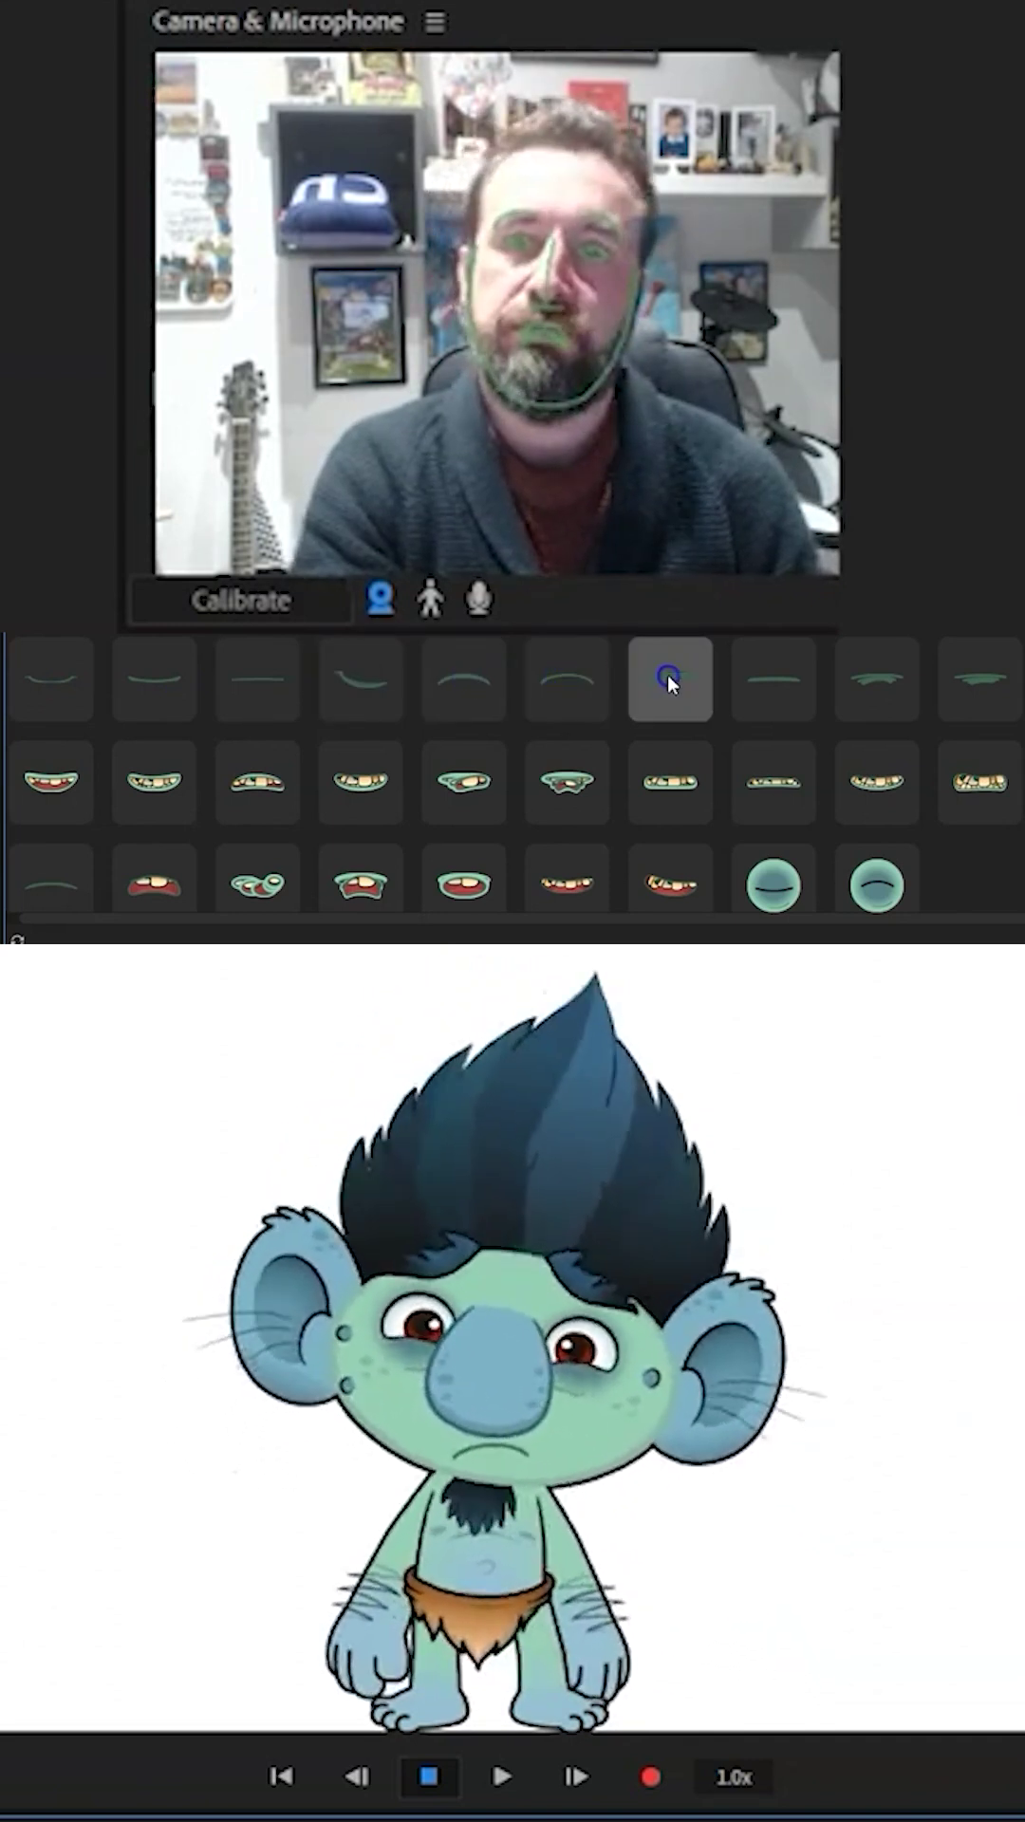
pyautogui.click(793, 674)
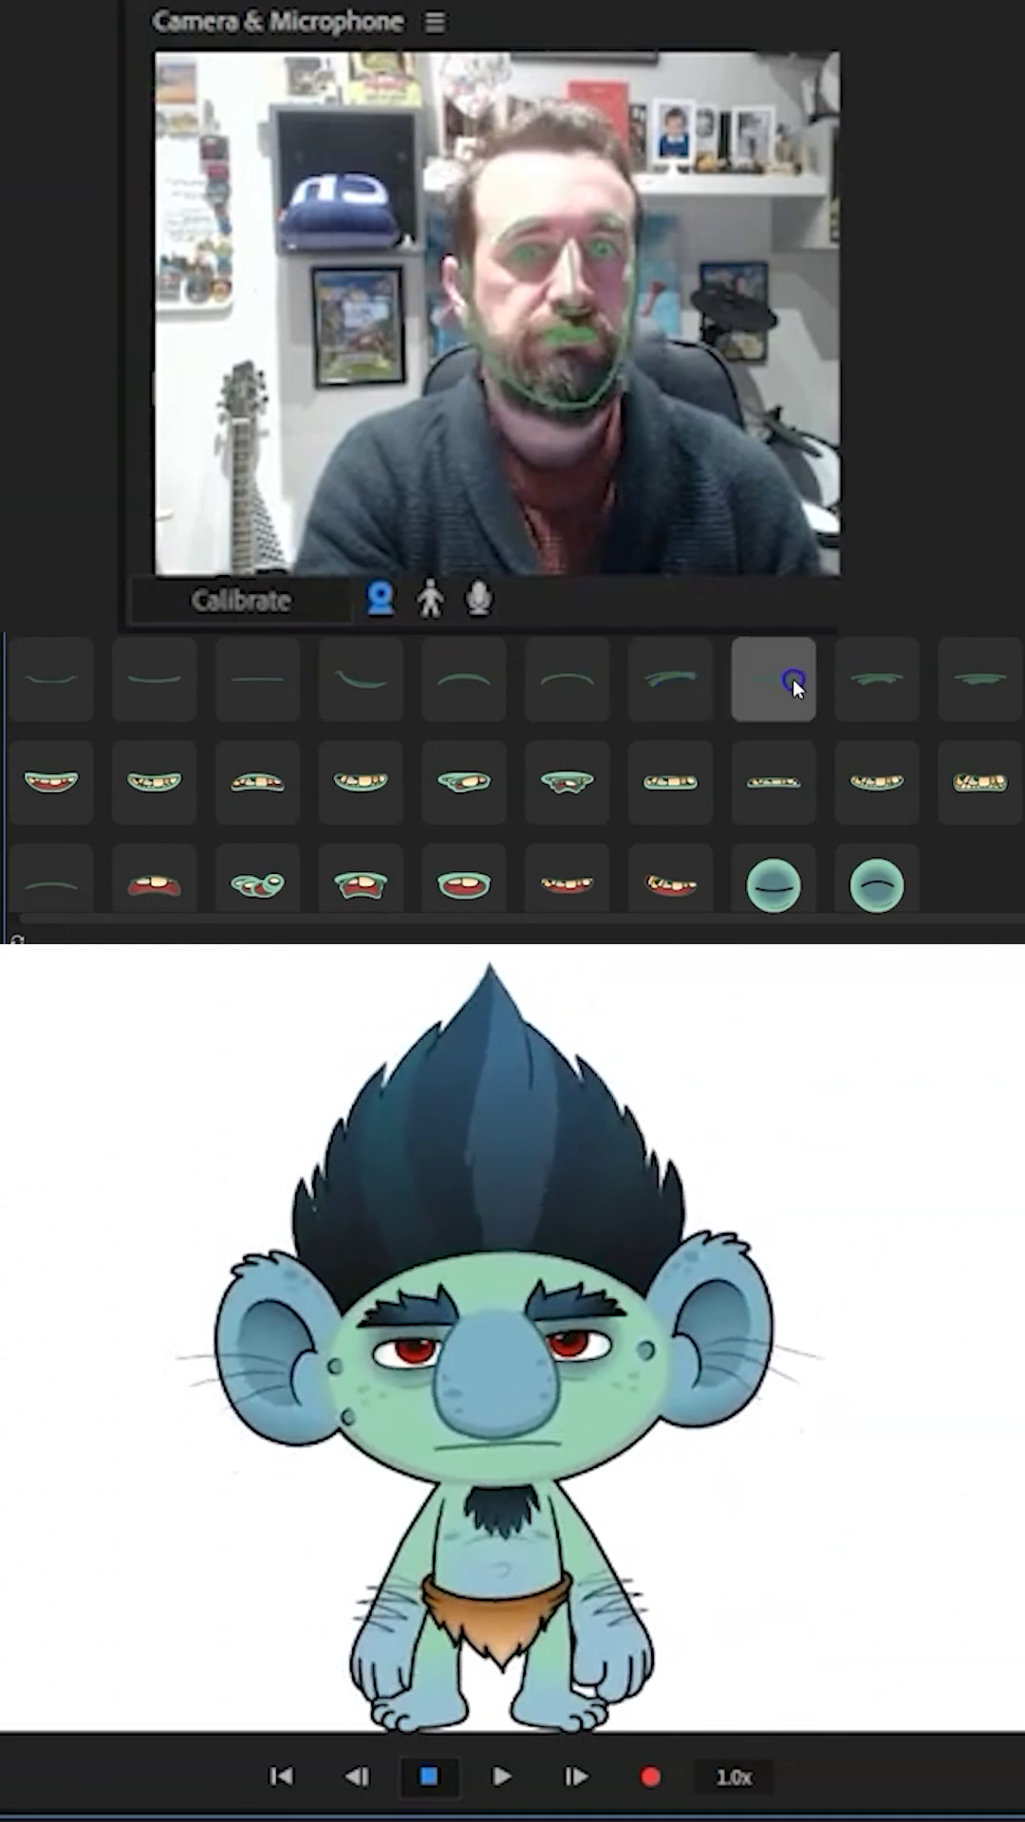
pyautogui.click(875, 678)
pyautogui.click(994, 680)
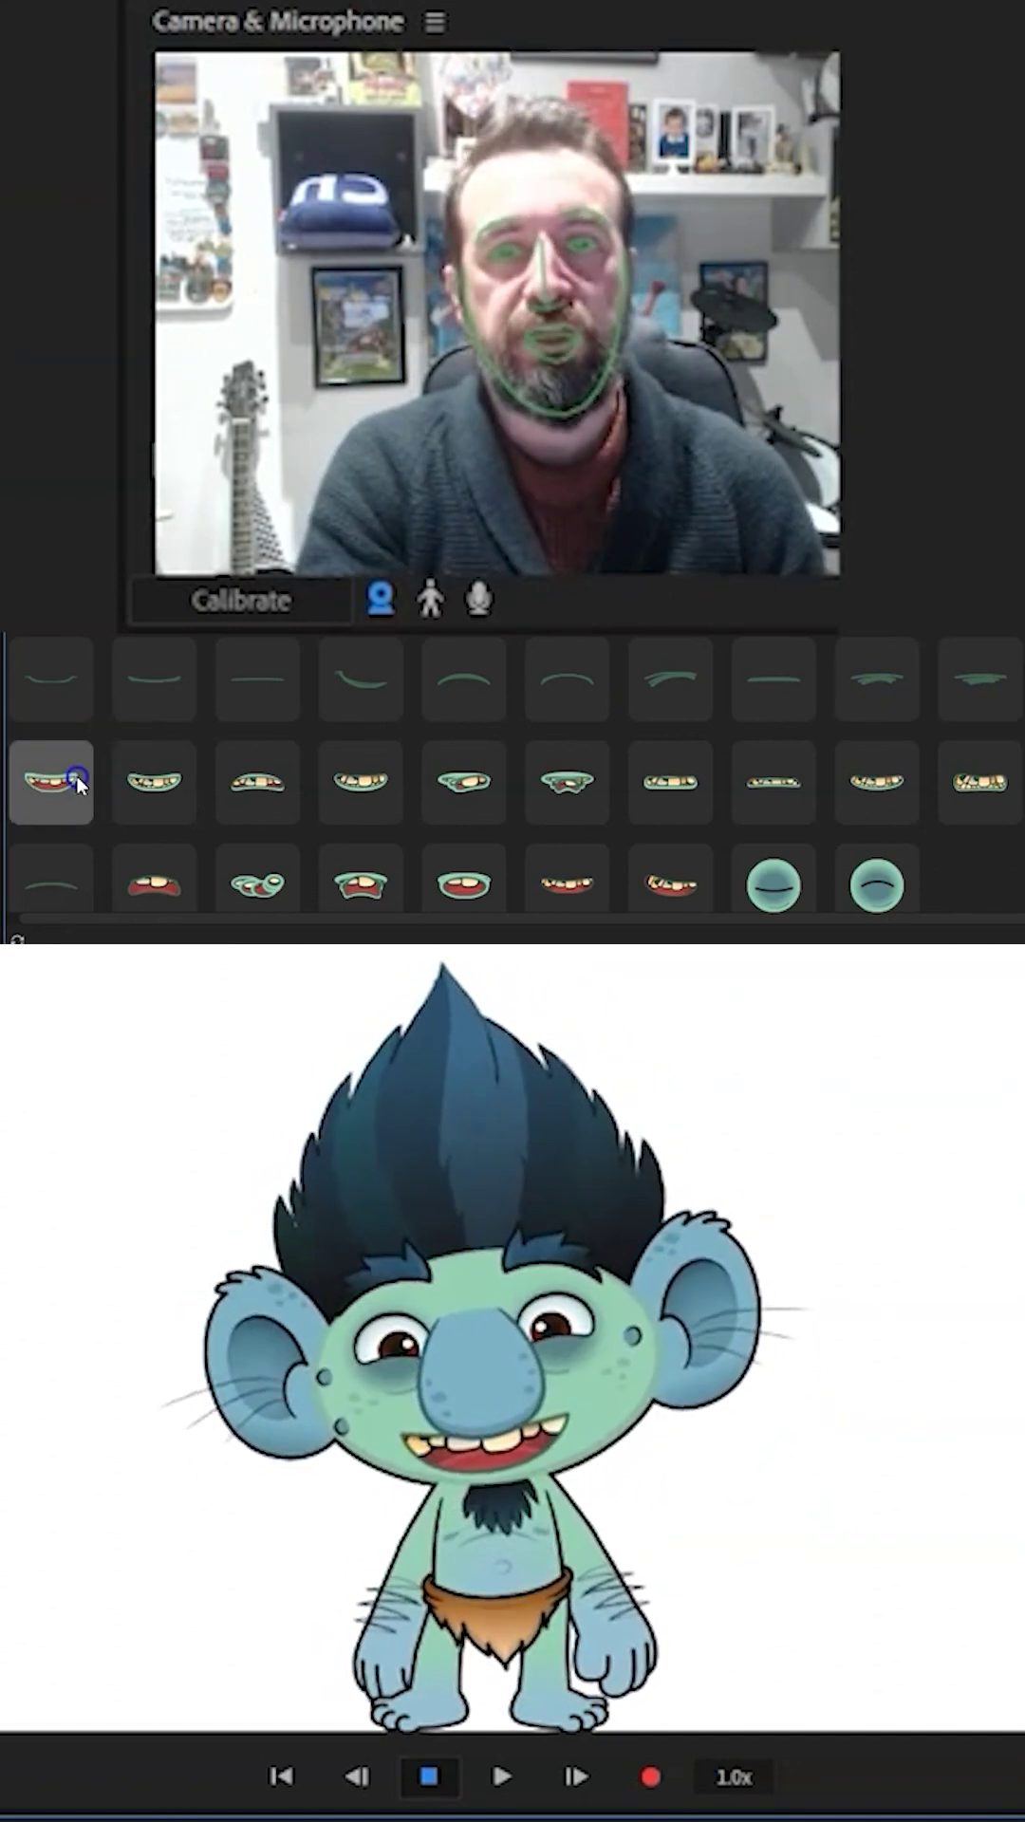
# Step: Give the troll a sly toothy grin, then buck-toothed and small surprised mouths
pyautogui.click(149, 784)
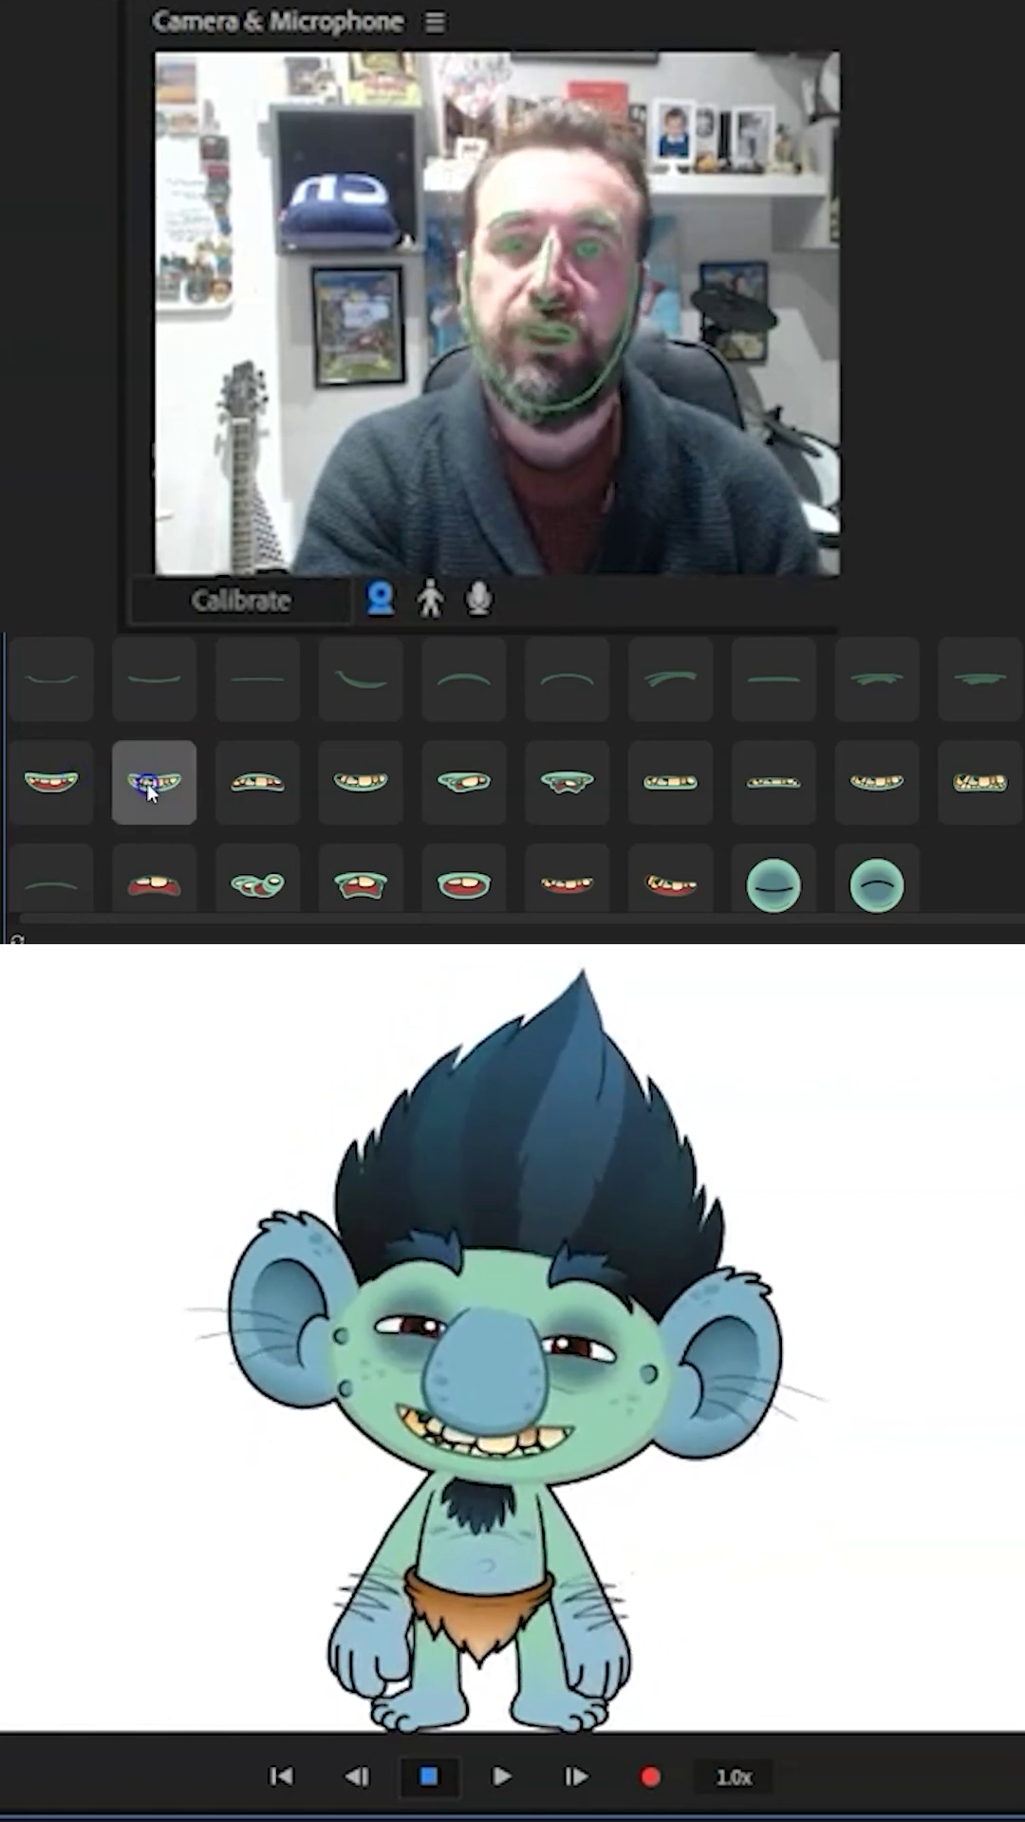
pyautogui.click(242, 787)
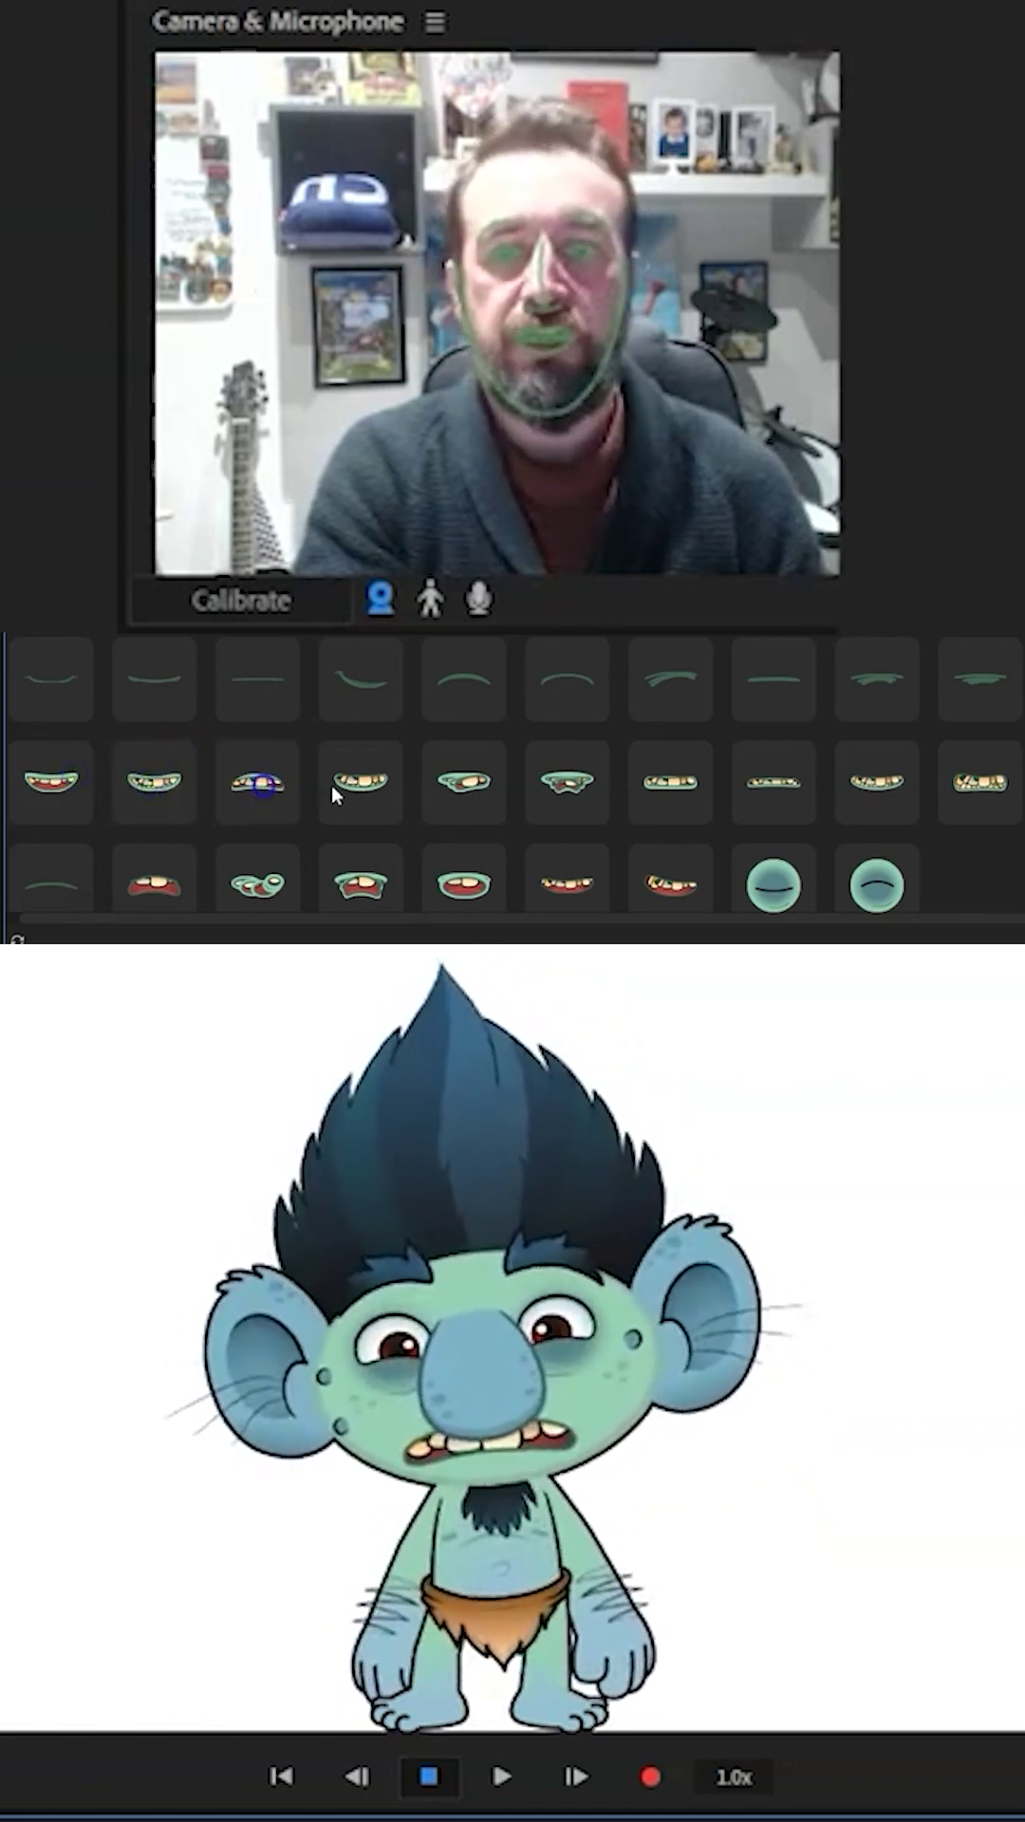
pyautogui.click(369, 785)
pyautogui.click(457, 785)
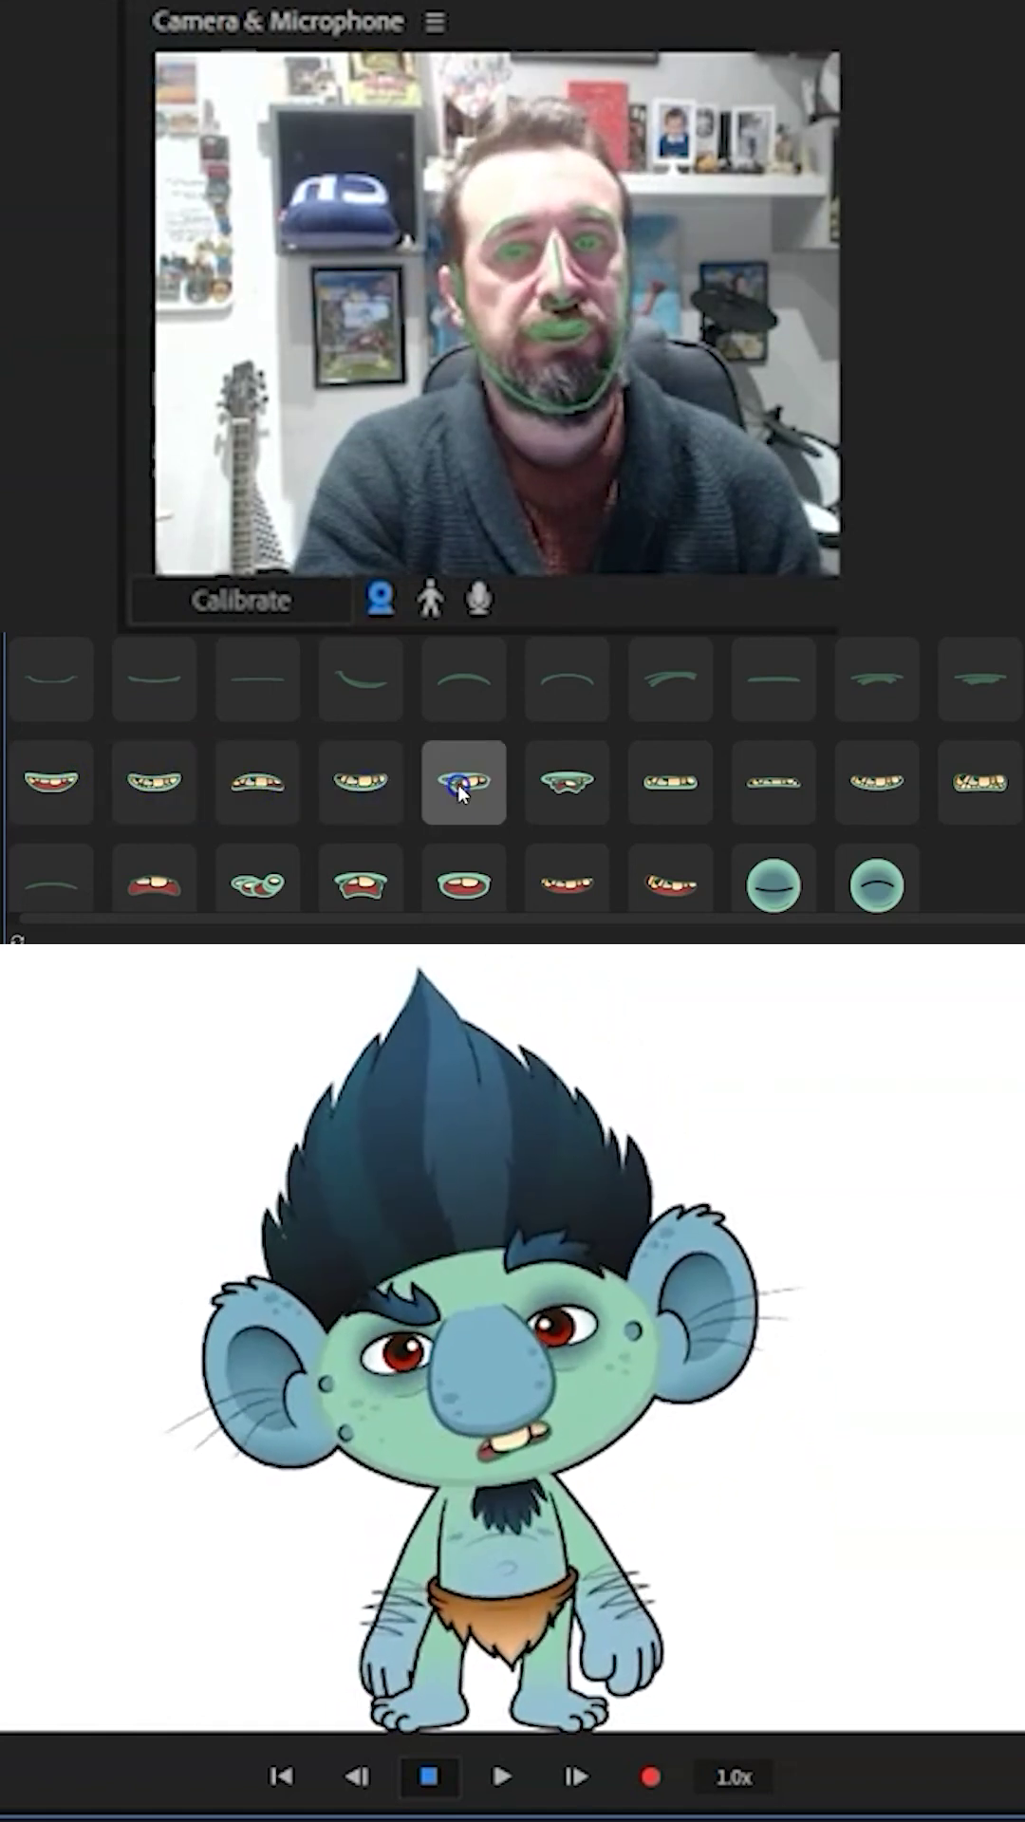
pyautogui.click(568, 788)
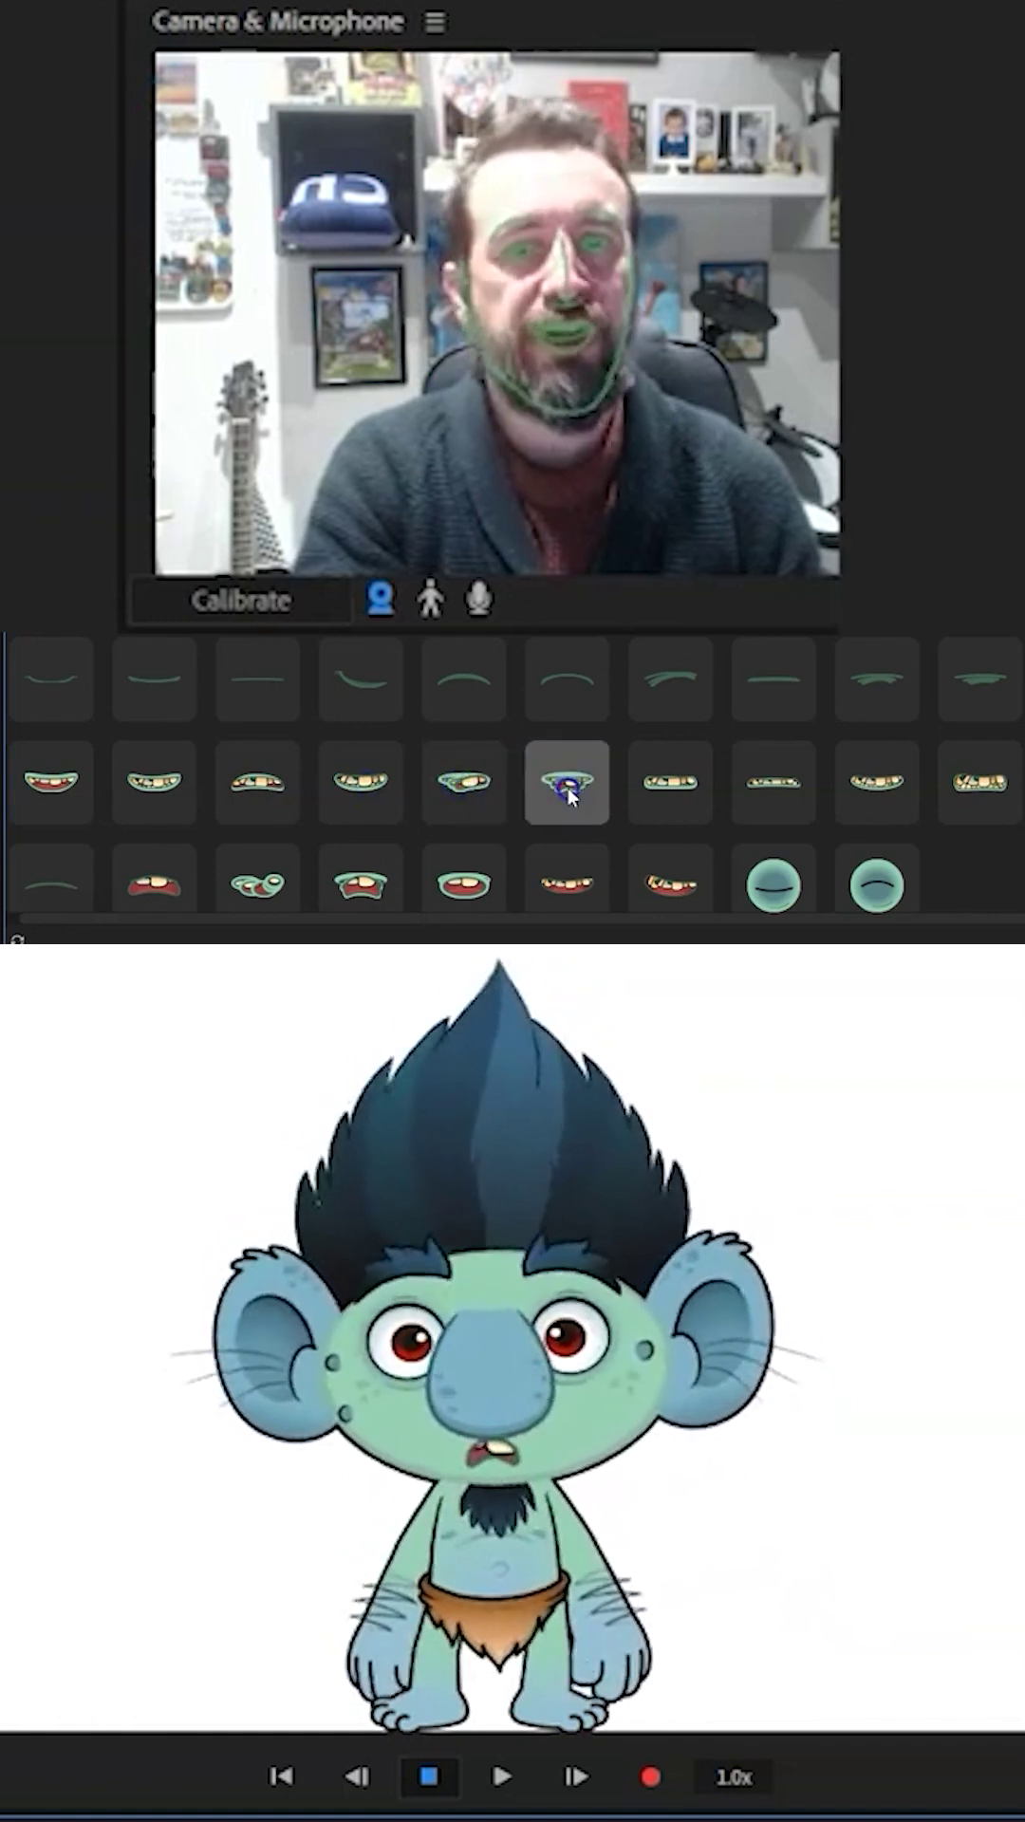
# Step: Switch through bared-teeth scowl, gritted grimace, closed buck-tooth and clenched-teeth mouths
pyautogui.click(683, 787)
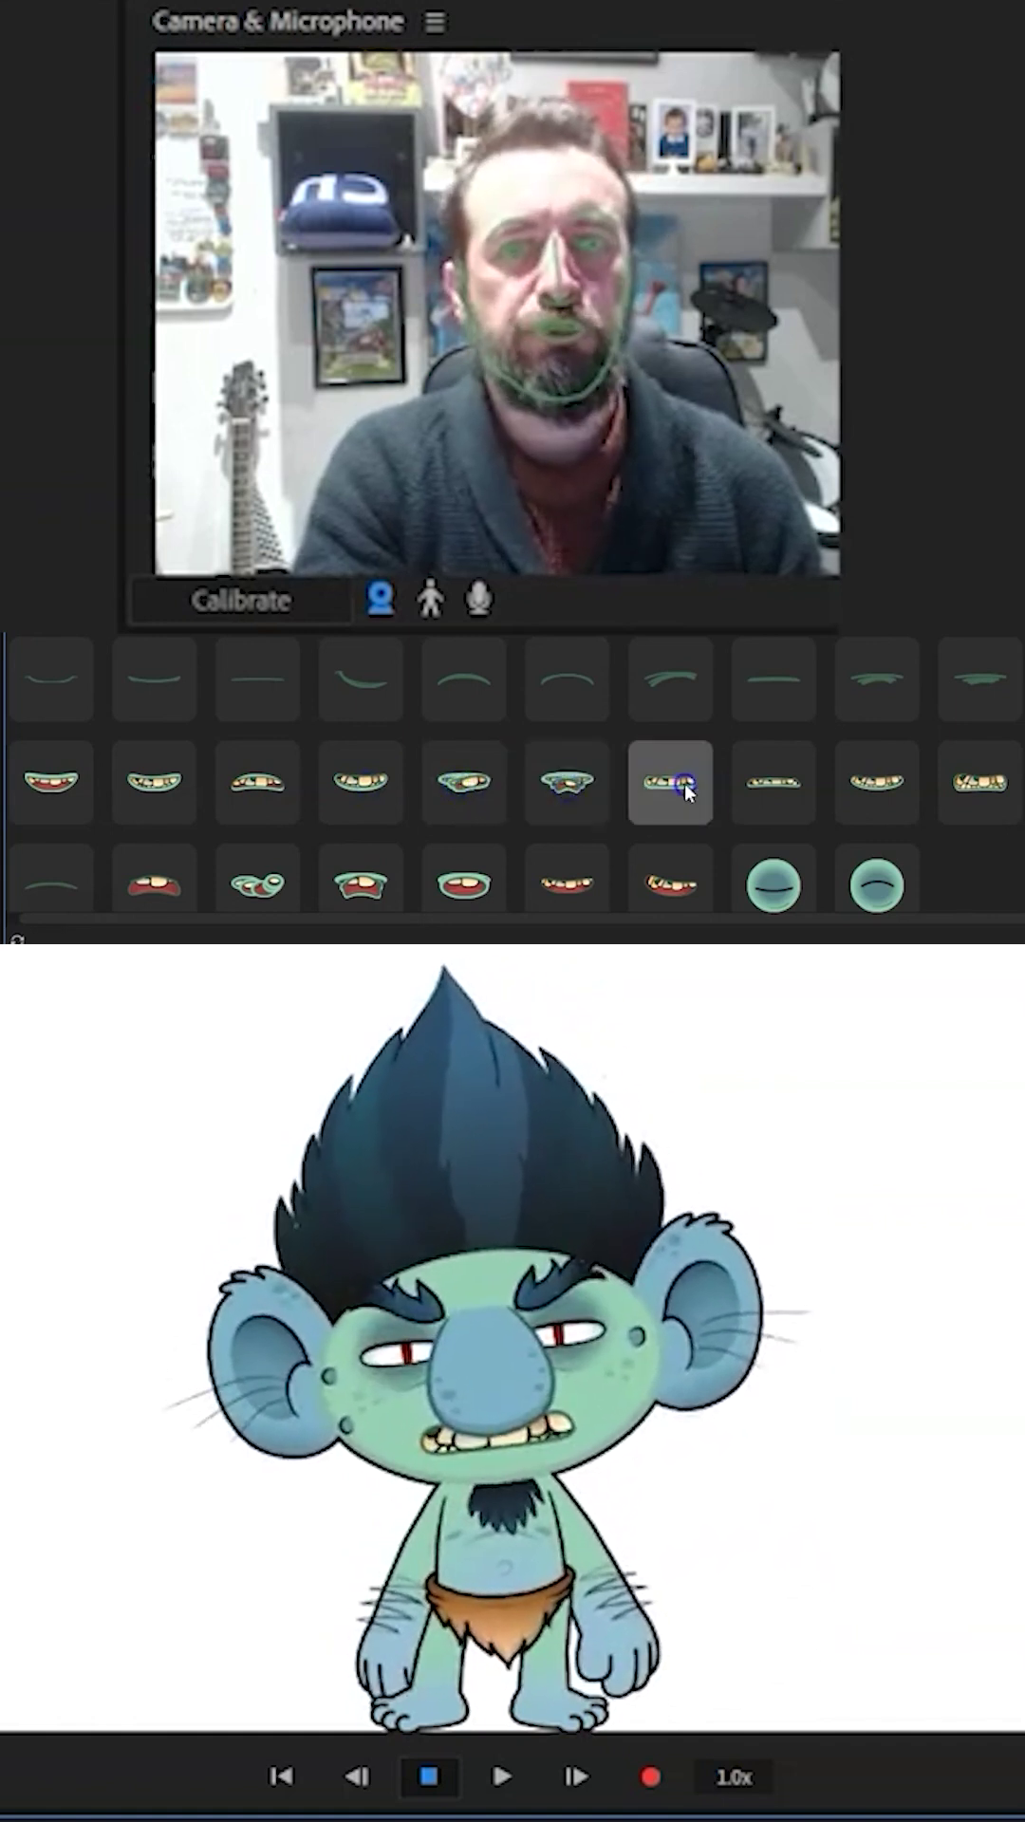
pyautogui.click(764, 788)
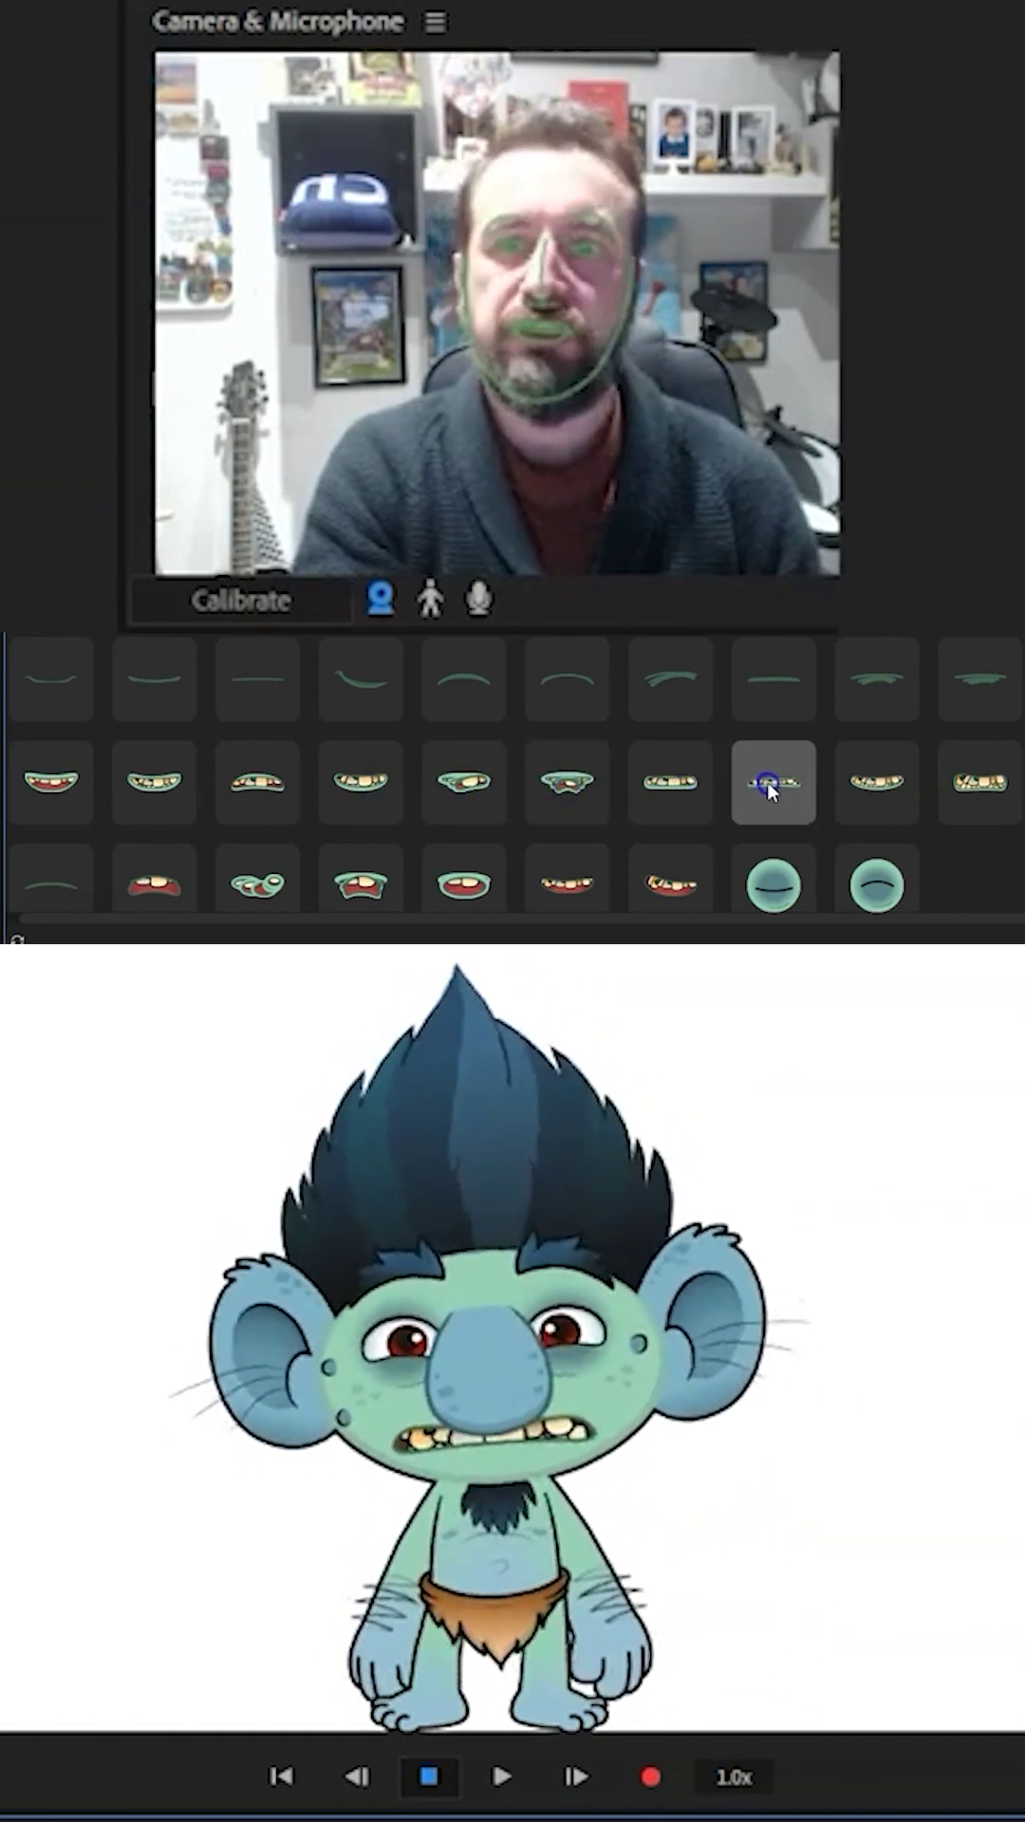
pyautogui.click(901, 784)
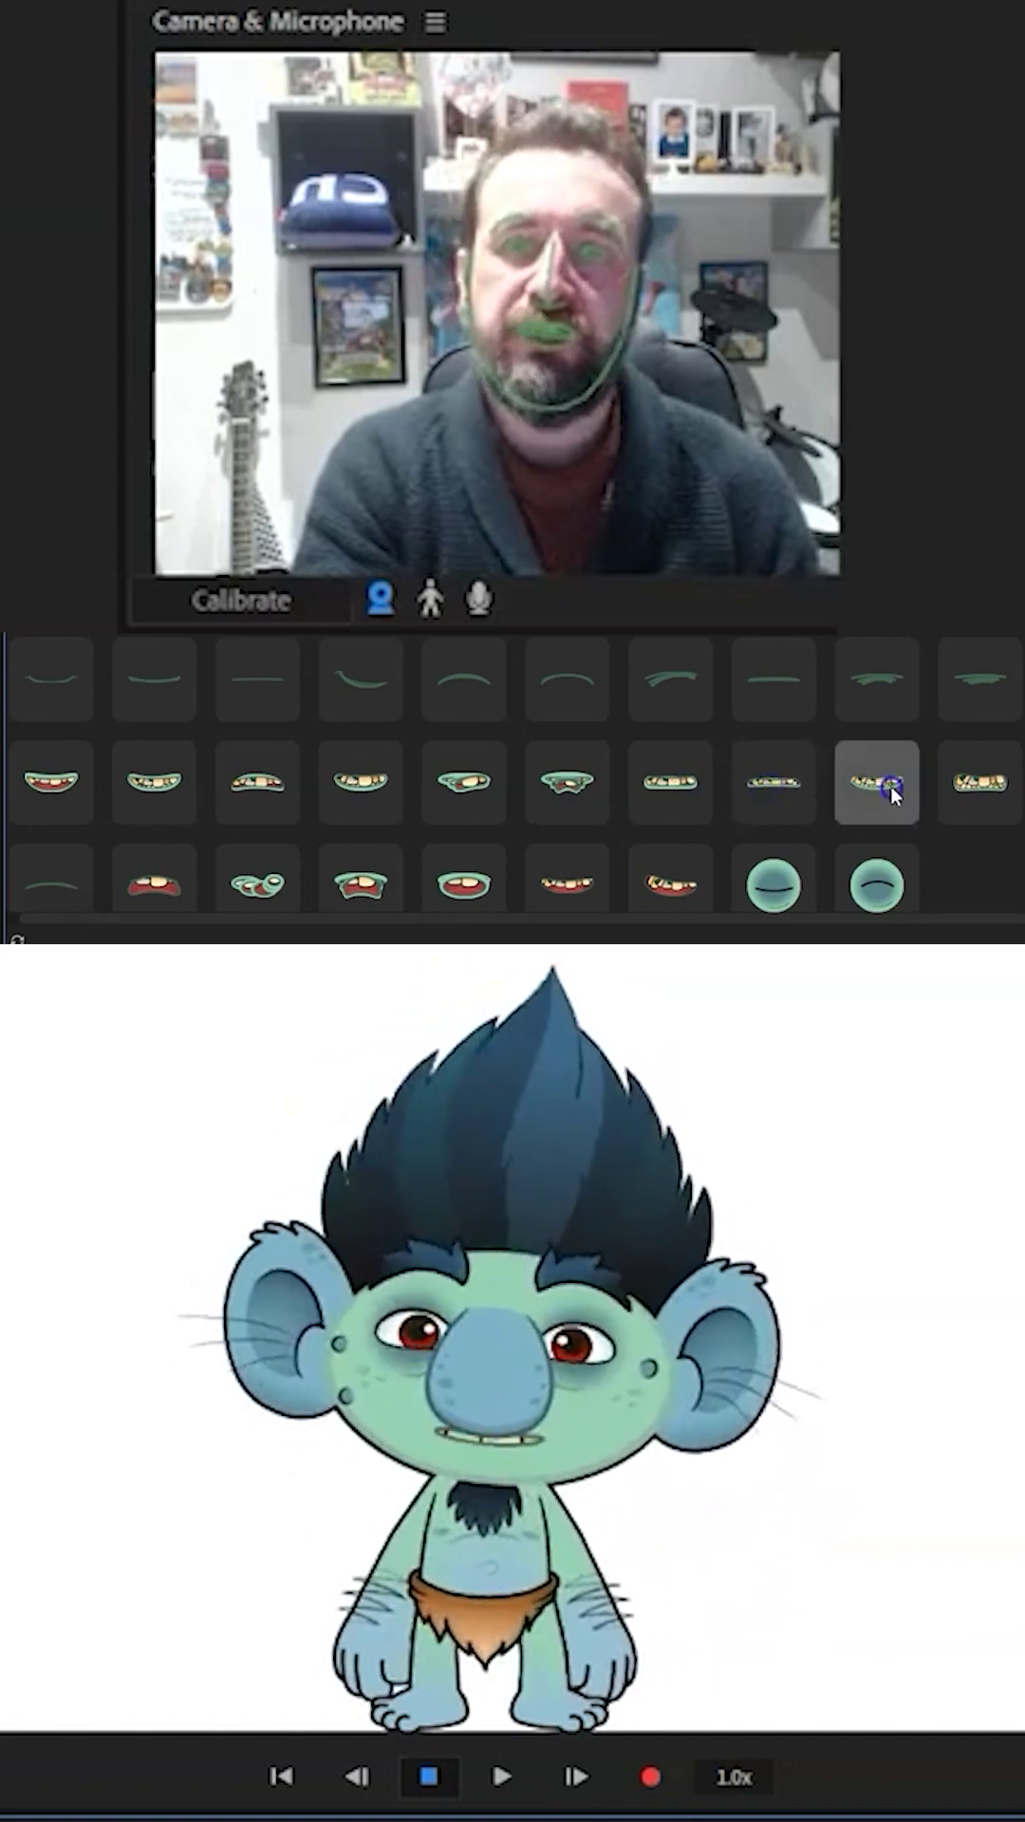
pyautogui.click(957, 787)
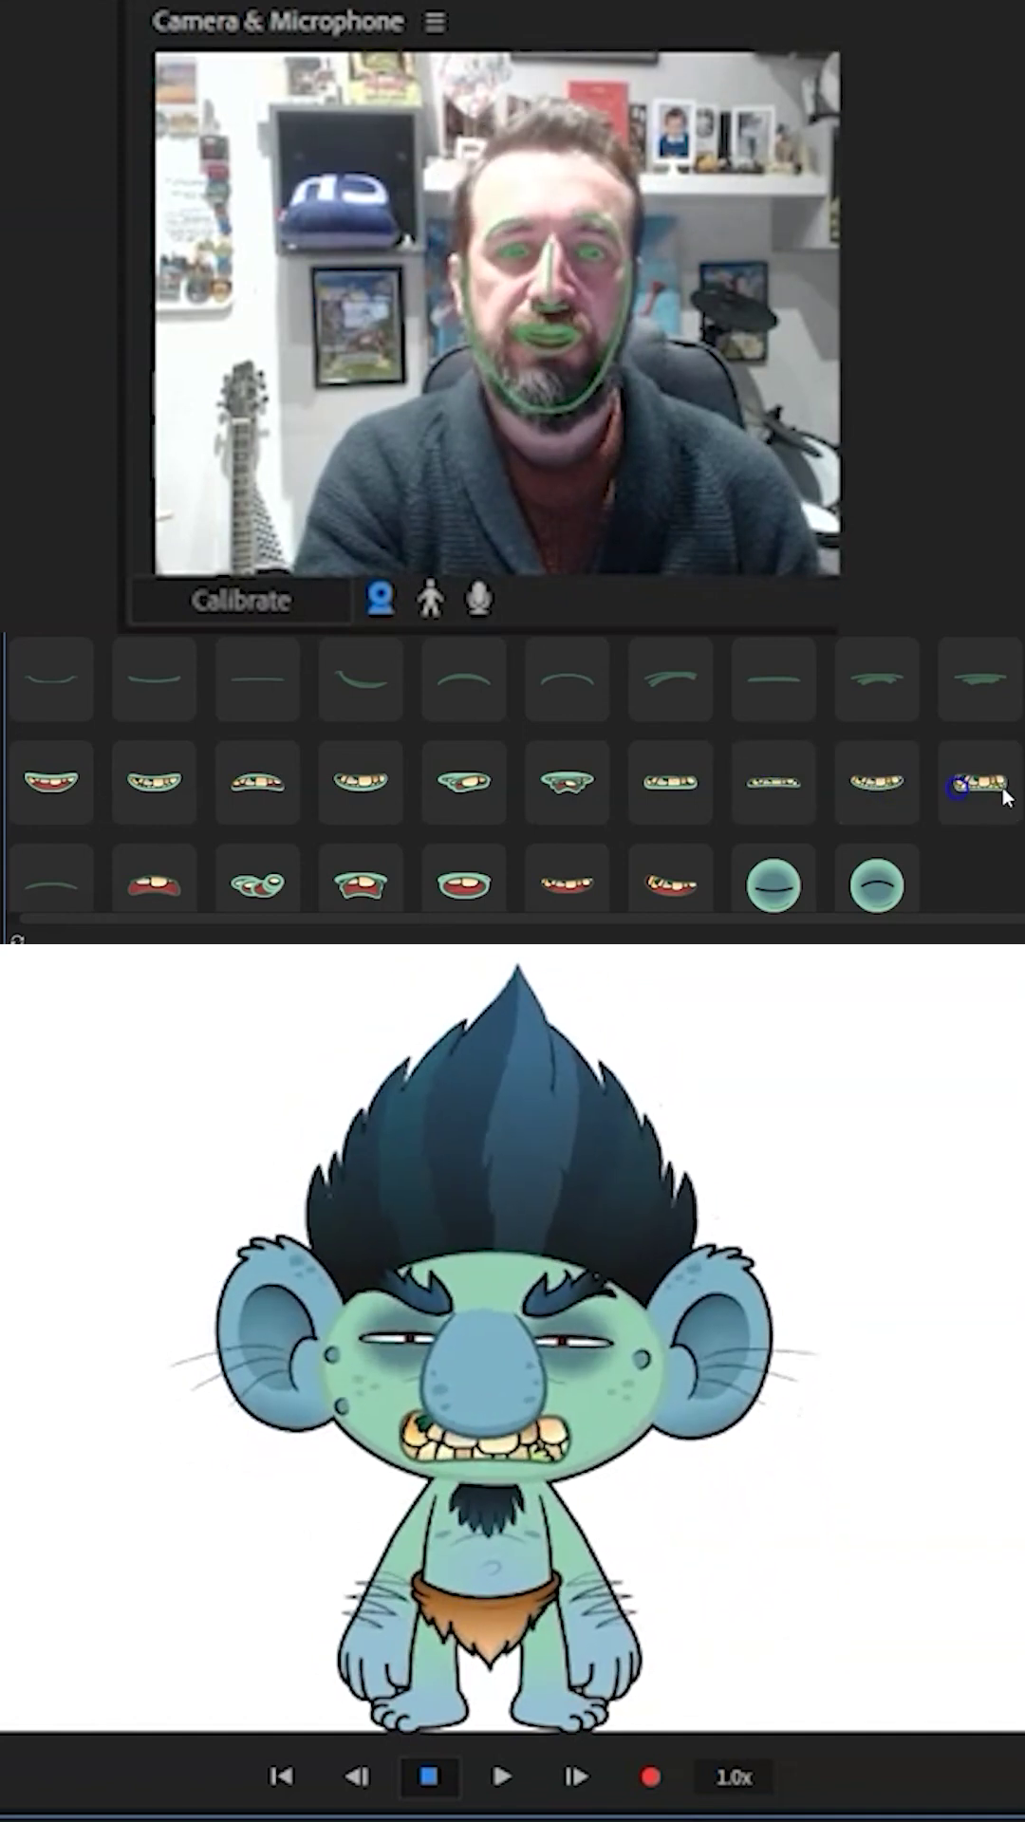
pyautogui.click(999, 794)
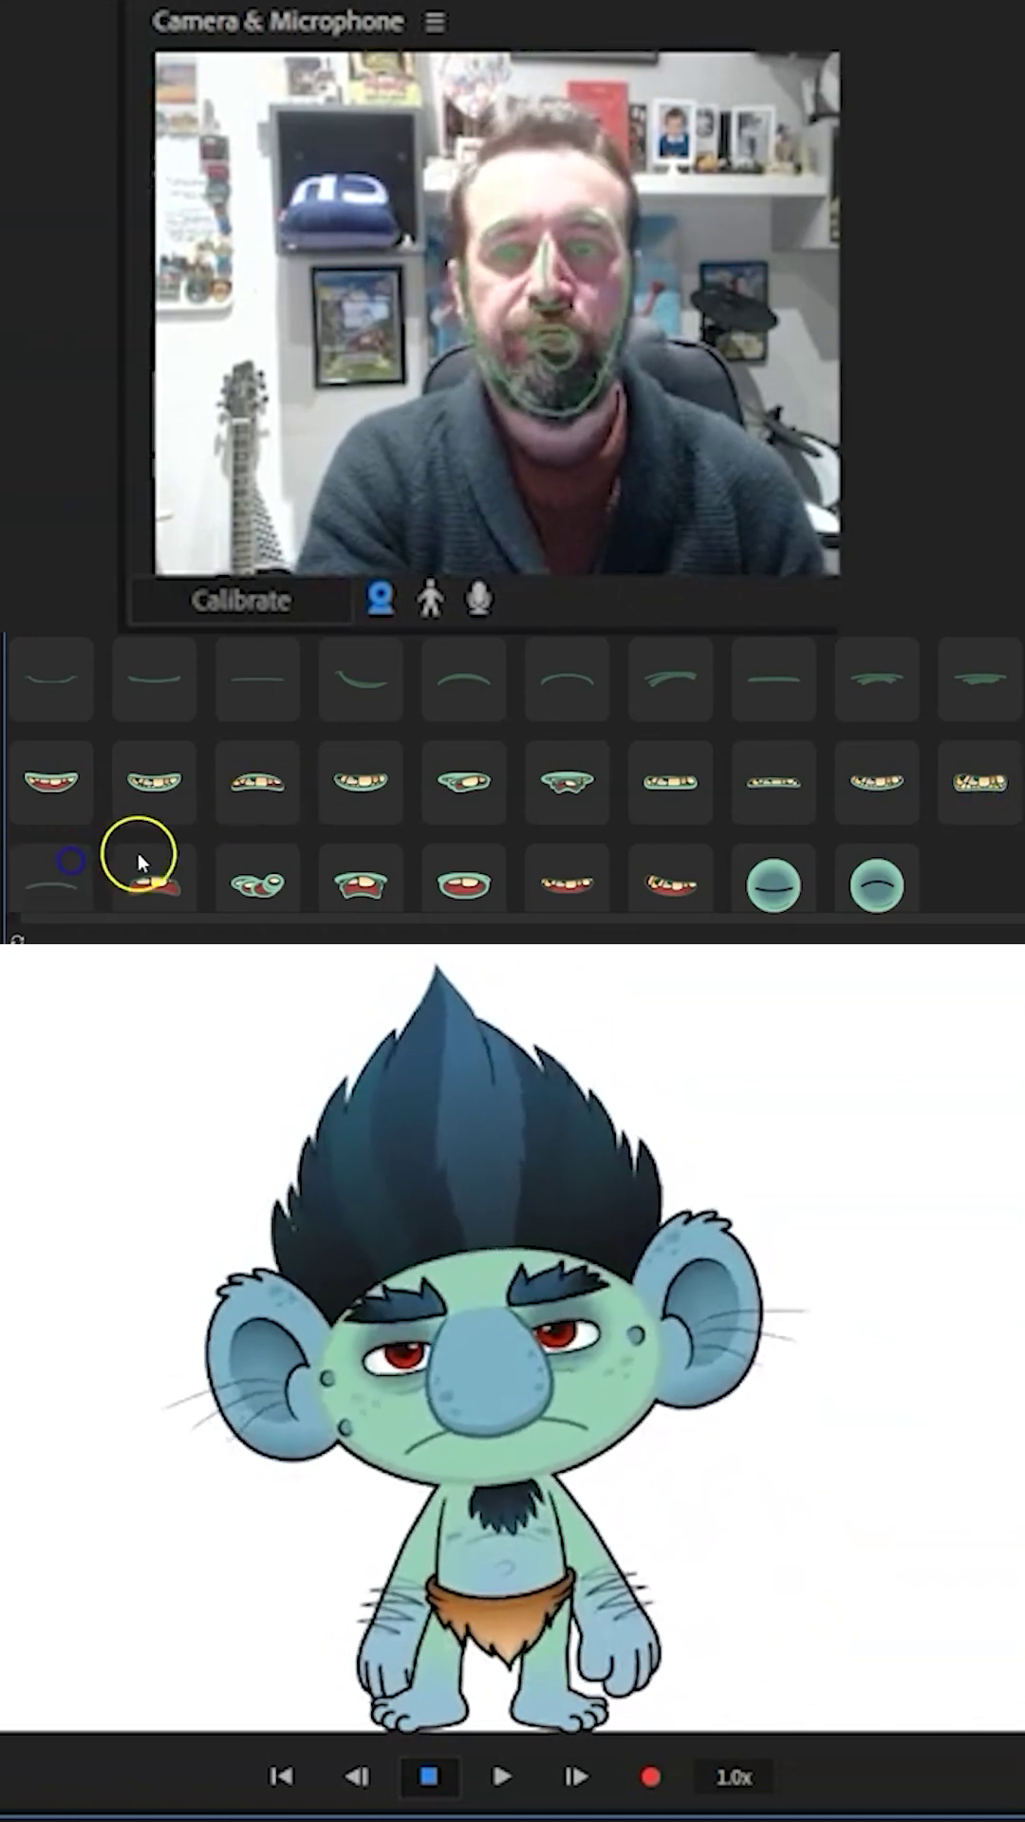
# Step: Cycle the troll through frightened open, teeth-showing and big toothy grin mouths
pyautogui.click(158, 869)
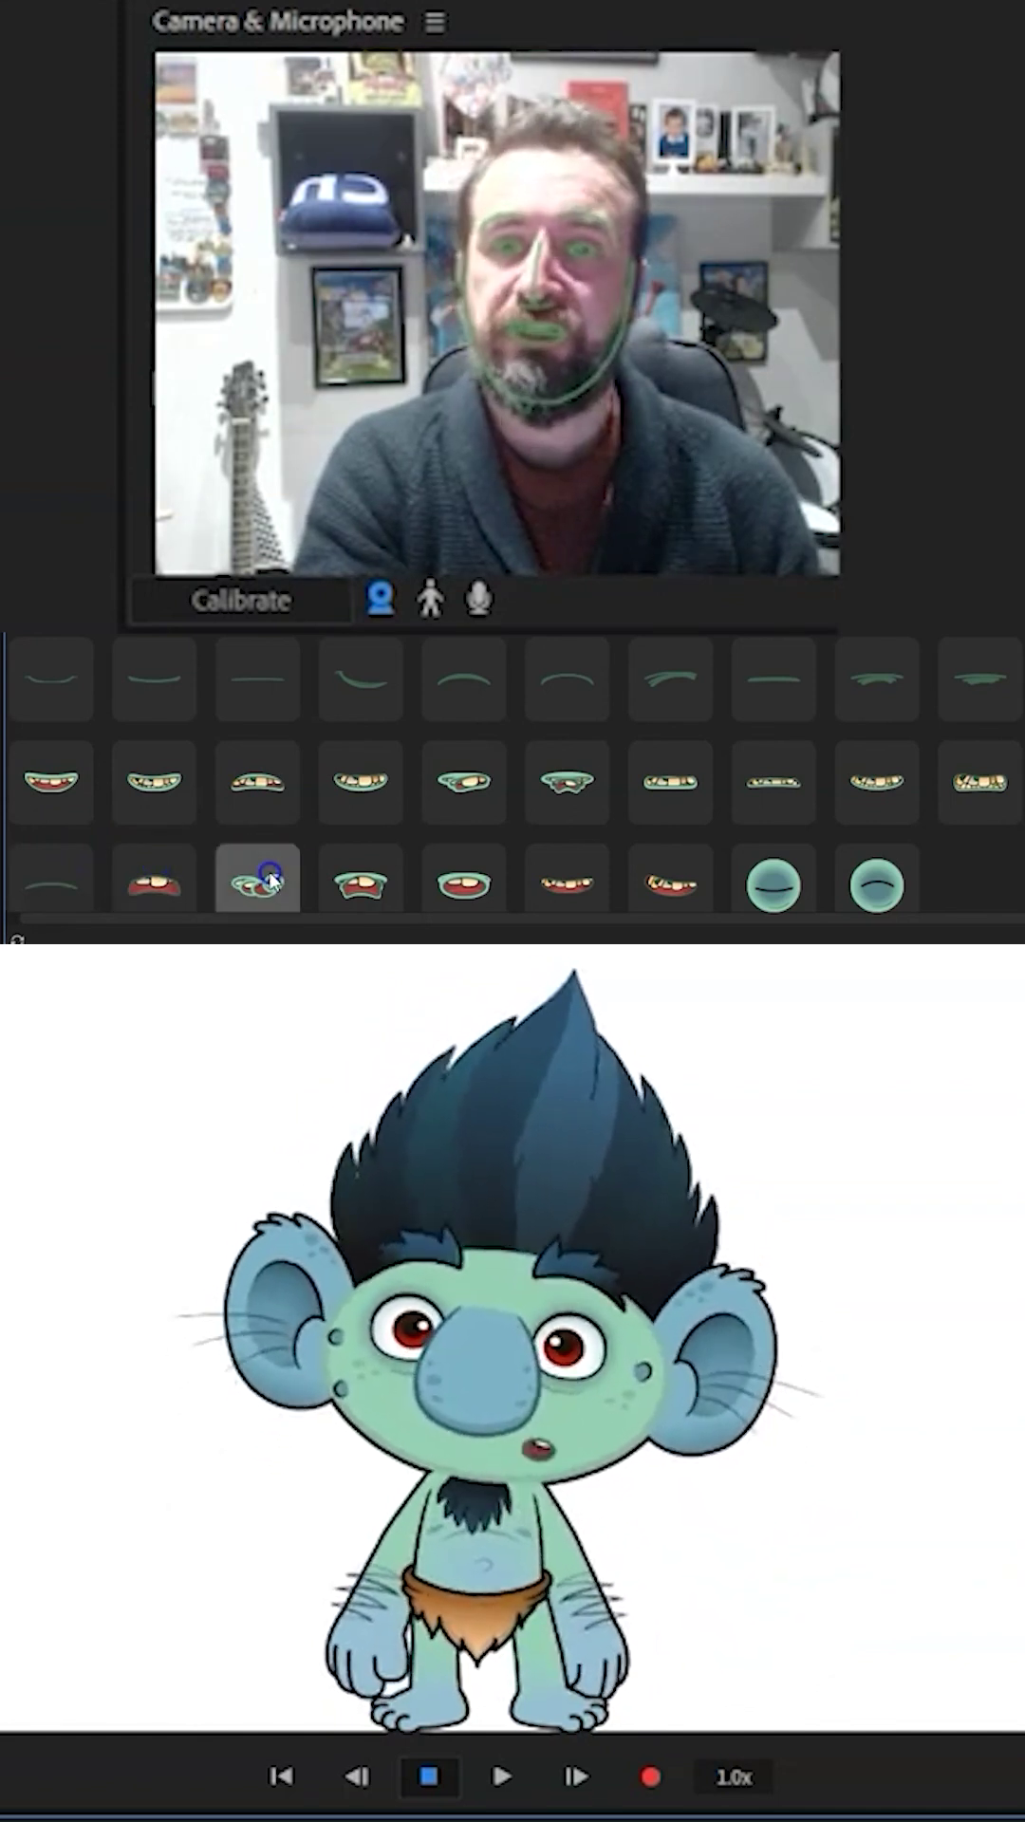
pyautogui.click(378, 876)
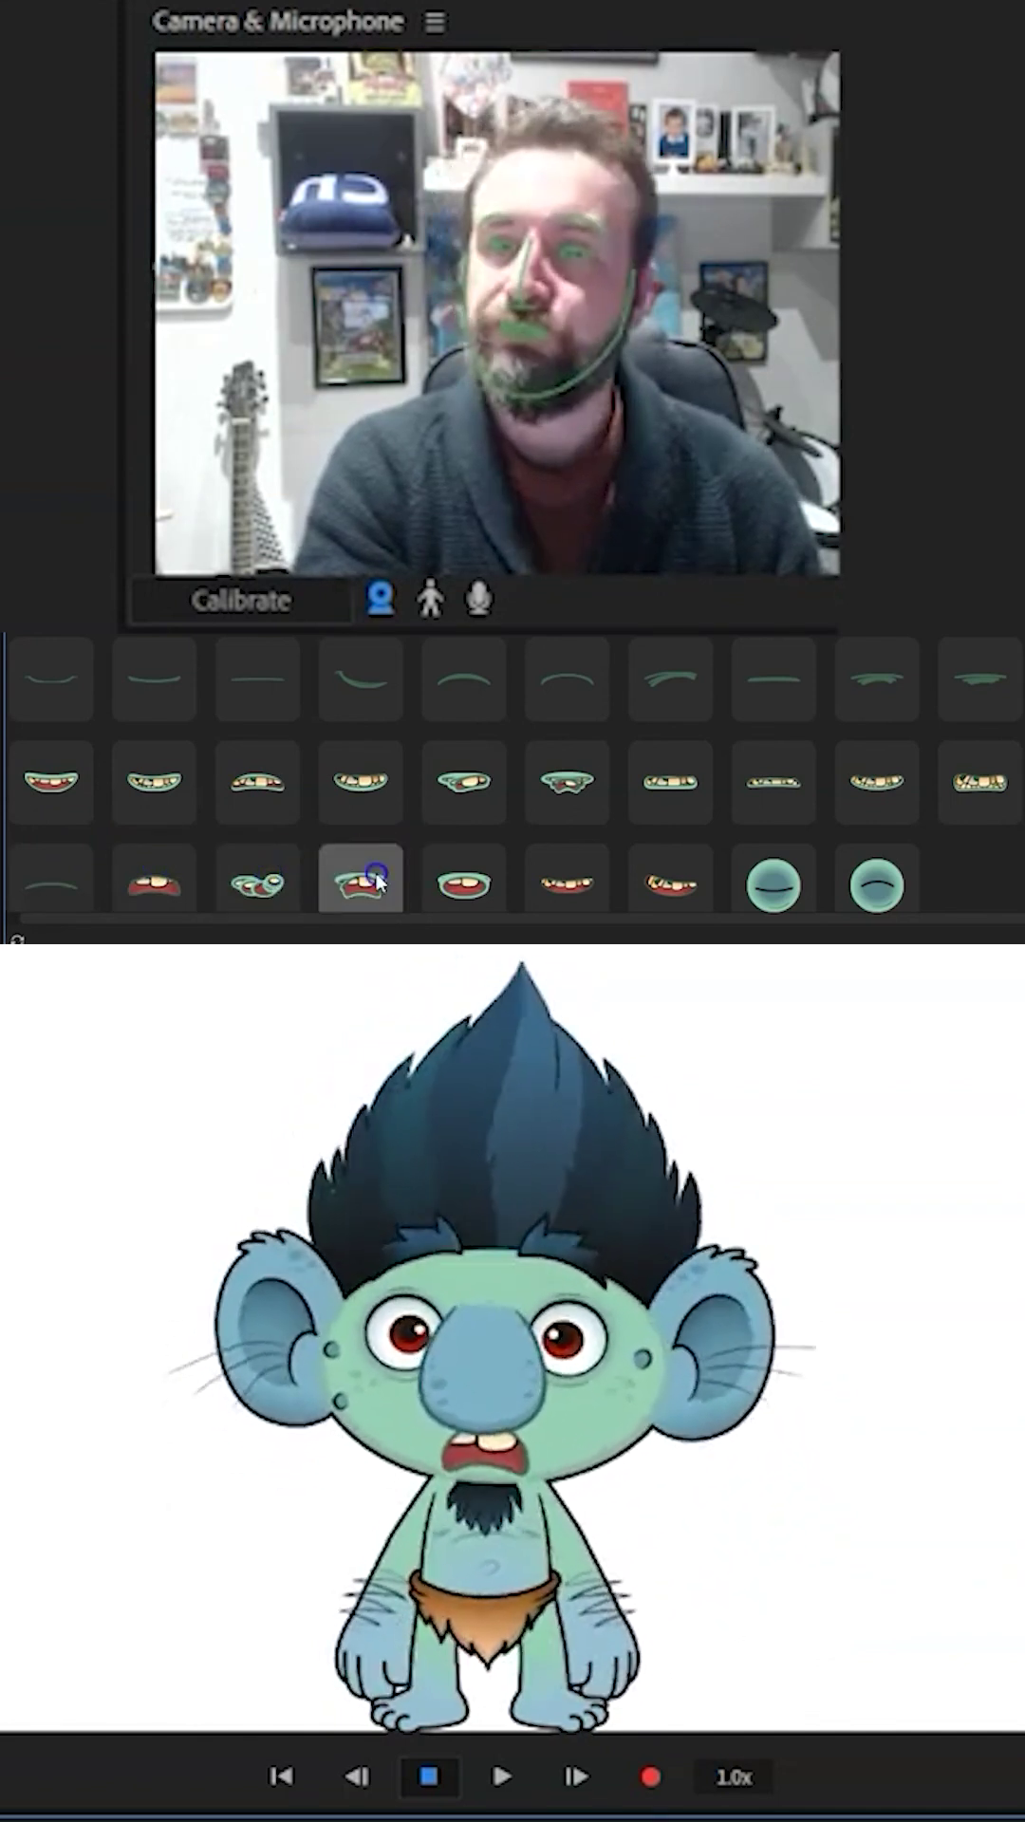
pyautogui.click(439, 881)
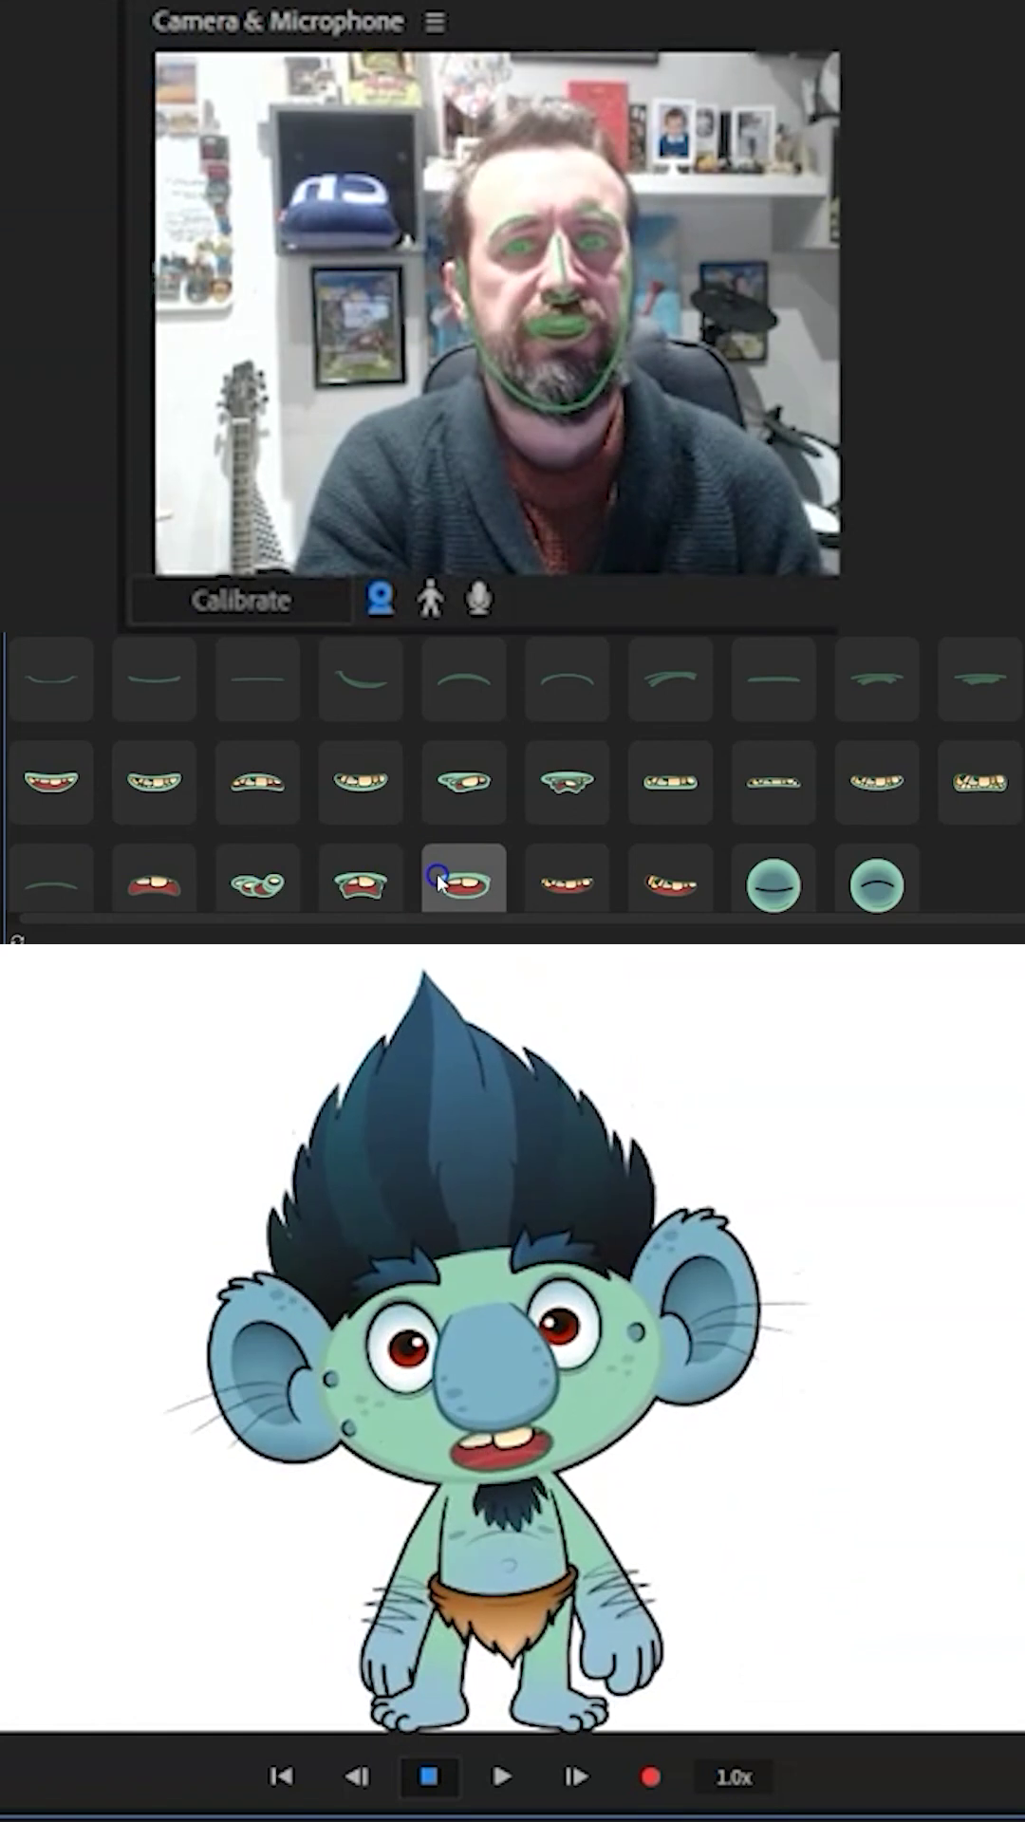
pyautogui.click(553, 874)
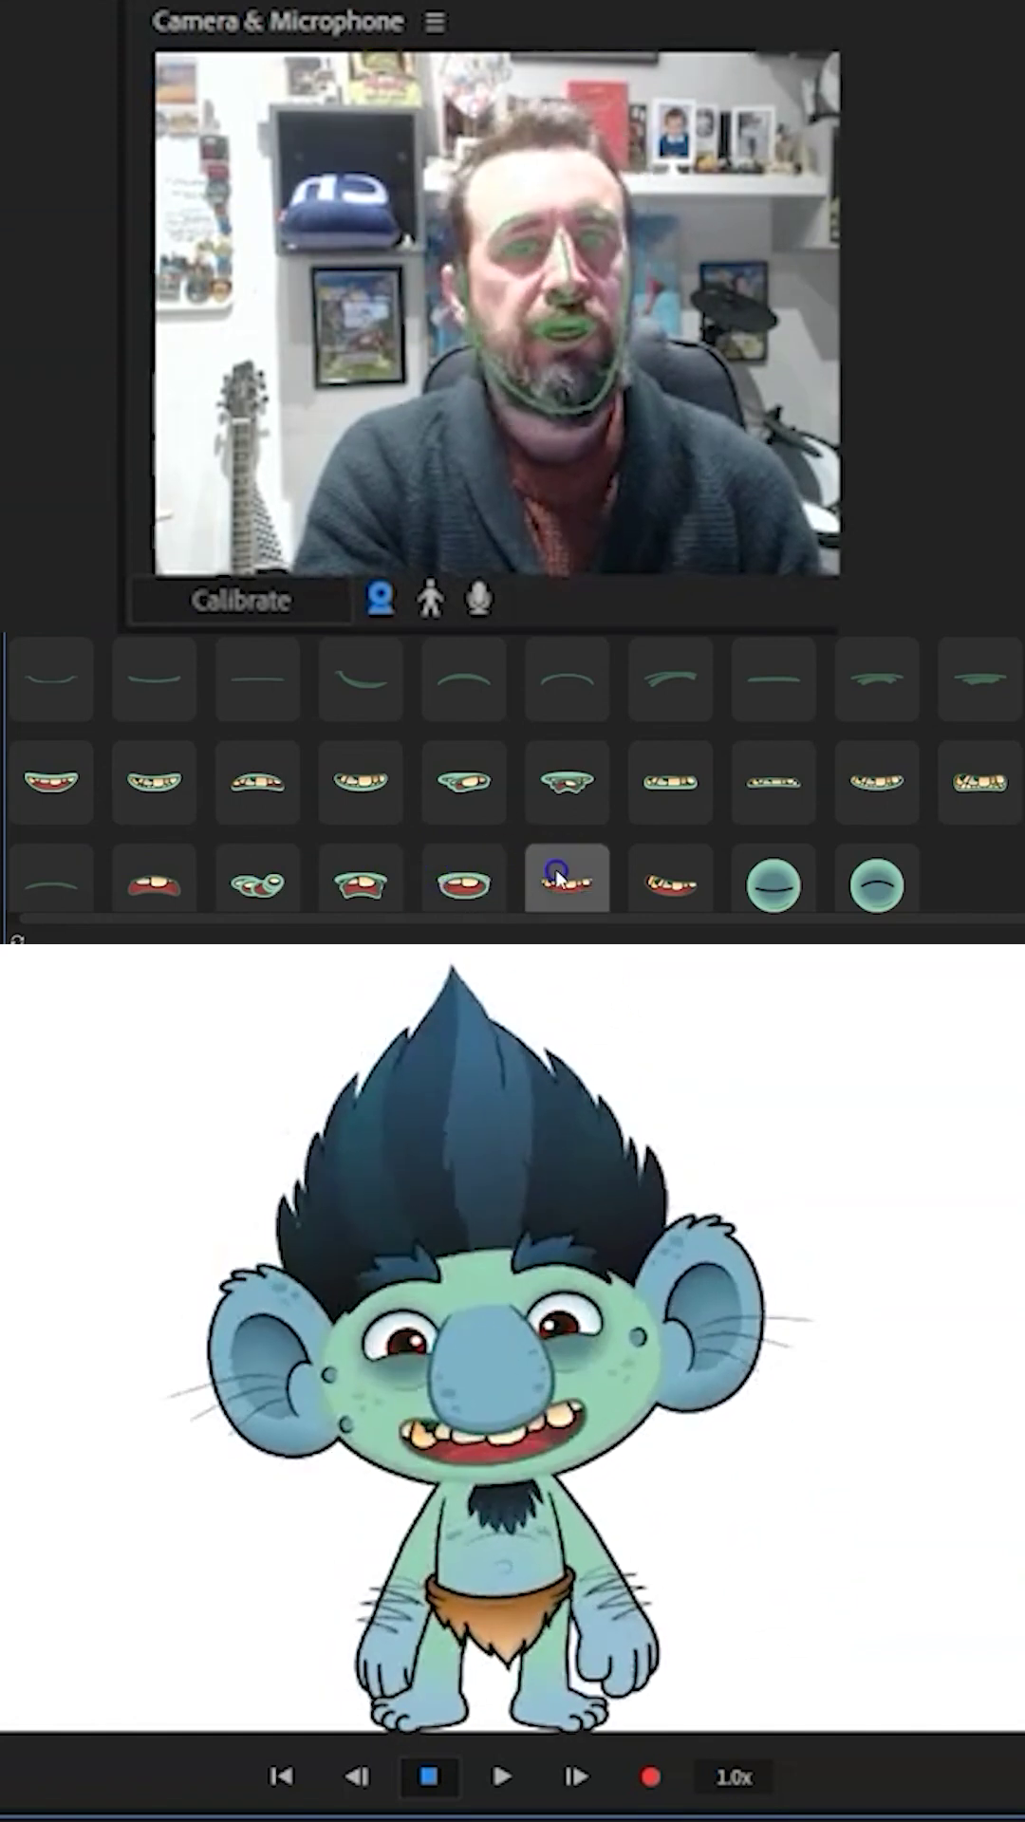
pyautogui.click(667, 883)
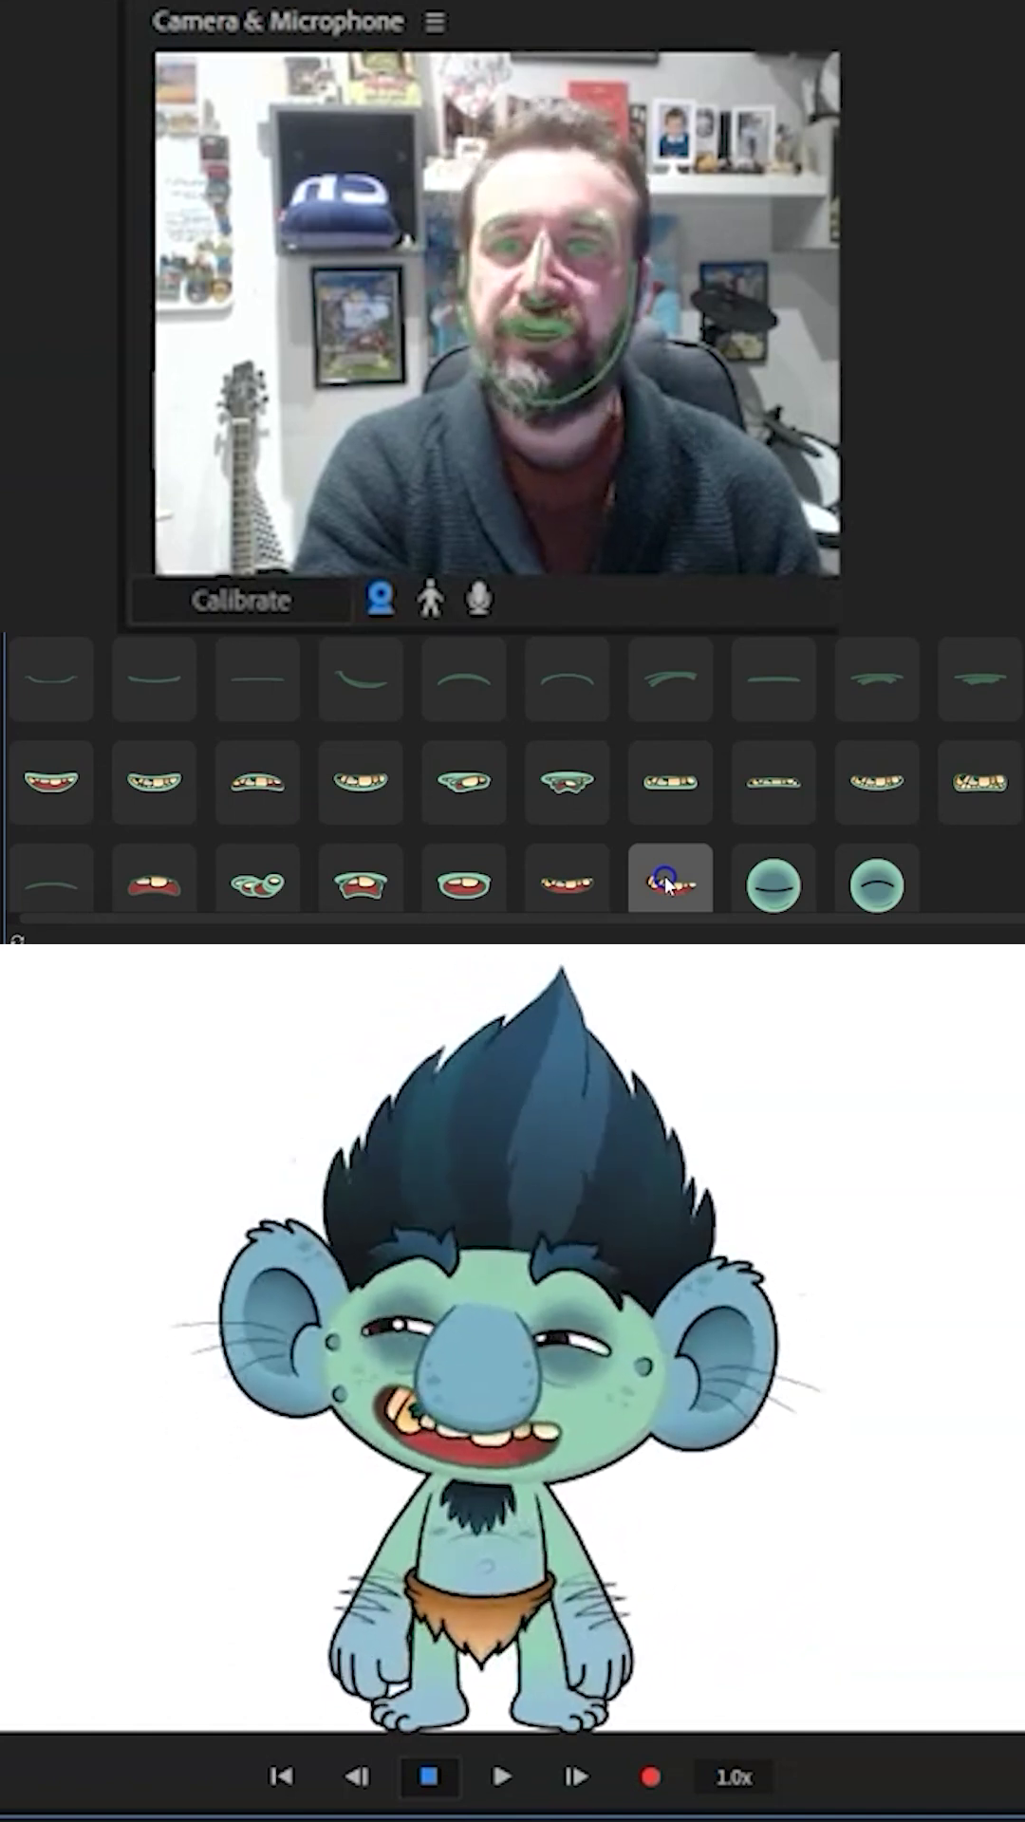
# Step: Close the troll's eyes, then reopen them to a neutral face
pyautogui.click(775, 886)
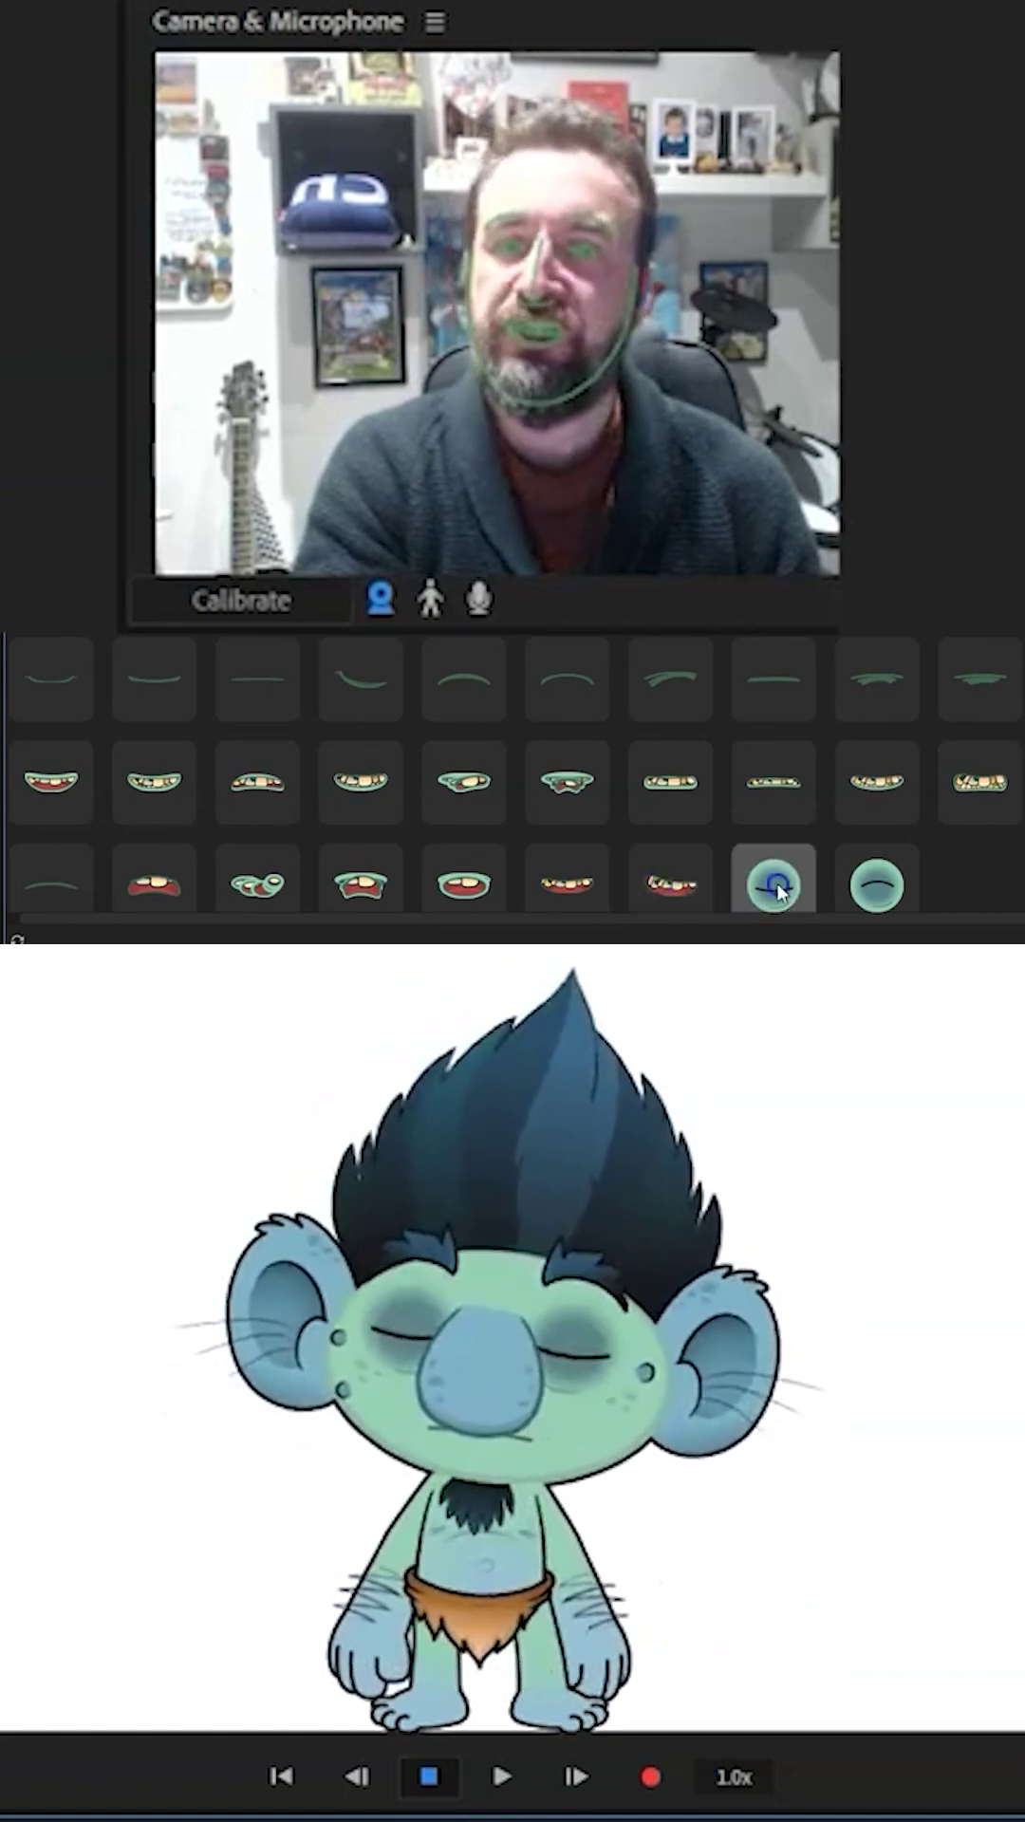
pyautogui.click(770, 881)
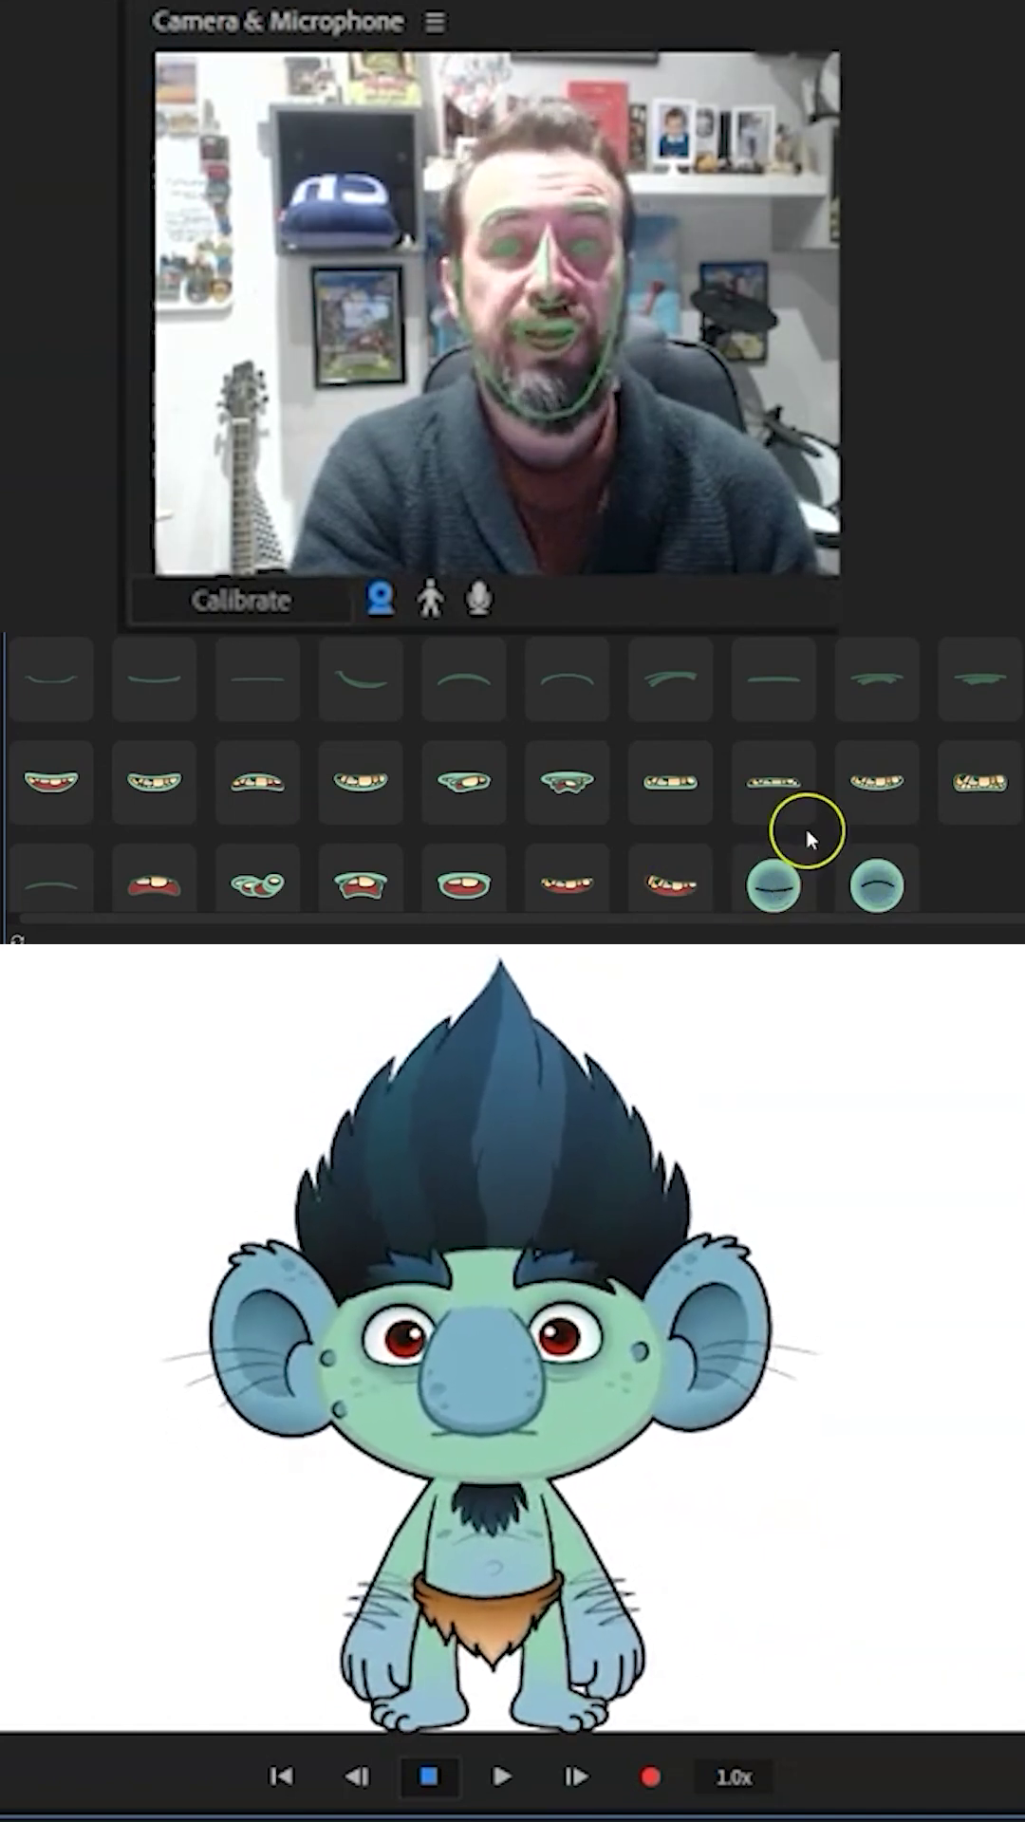
pyautogui.click(505, 796)
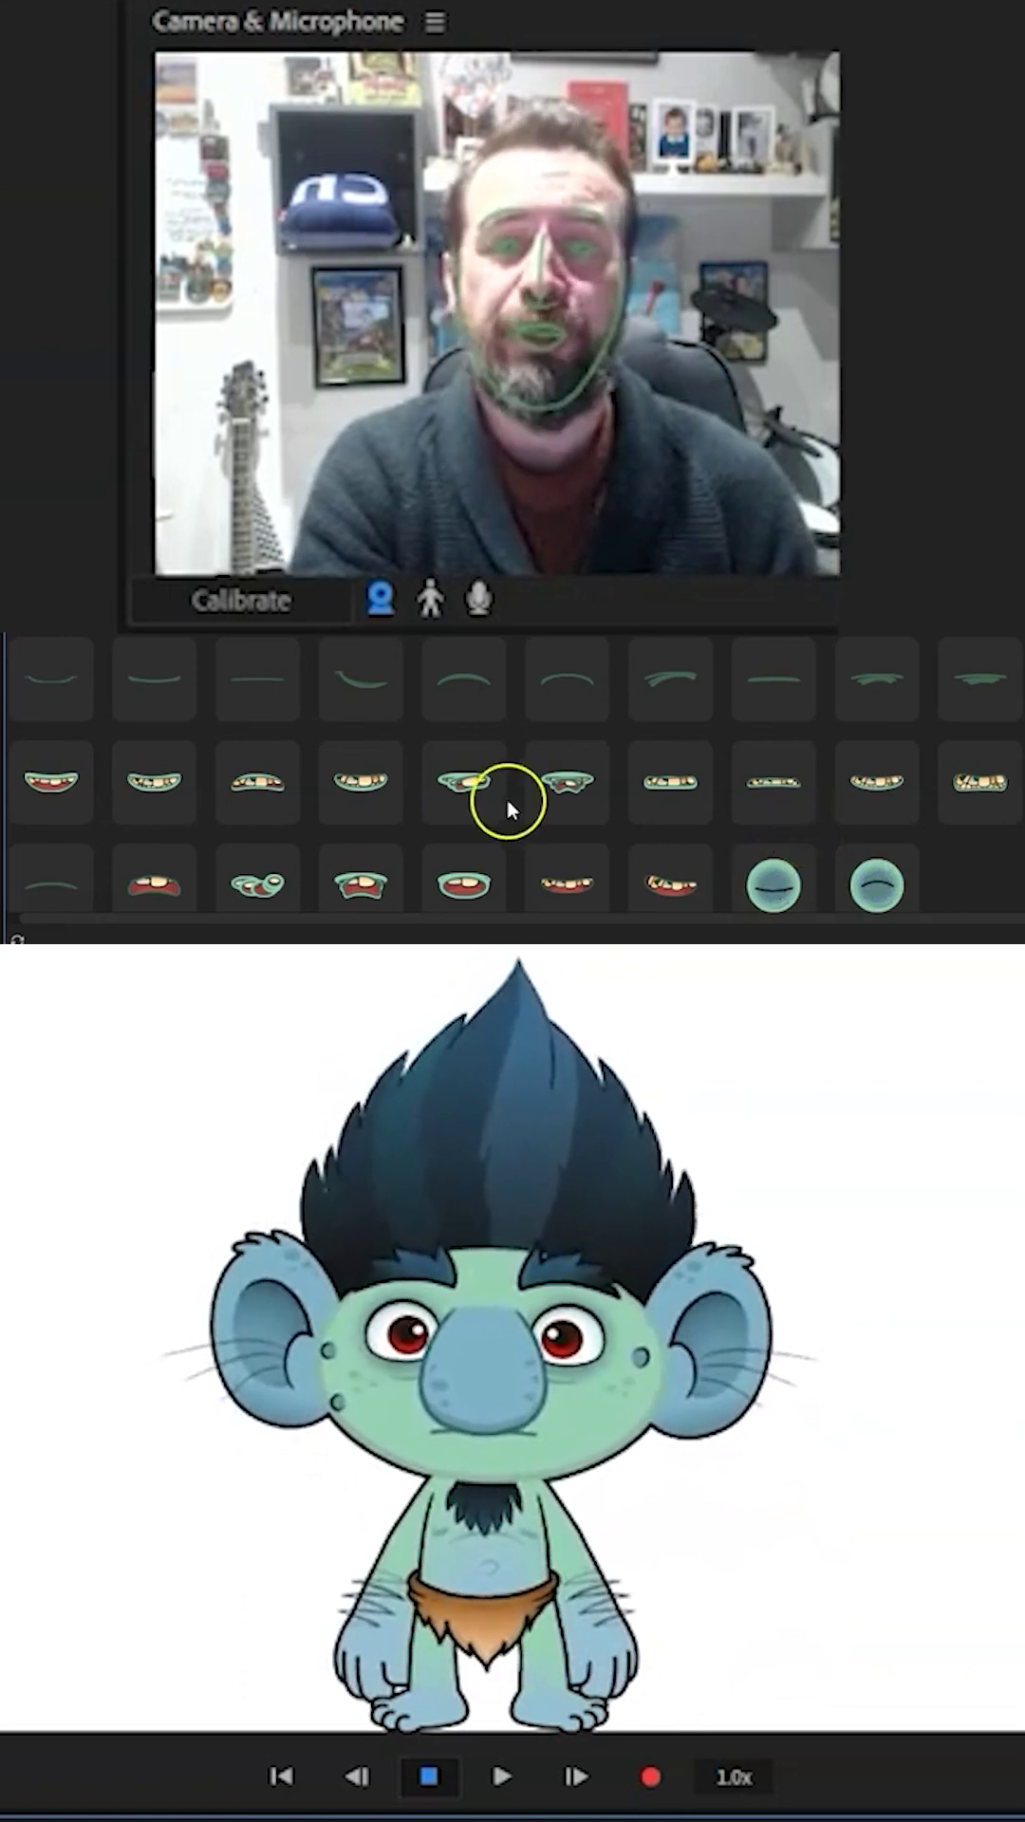
pyautogui.scroll(-1, 473, 804)
pyautogui.scroll(-1, 472, 805)
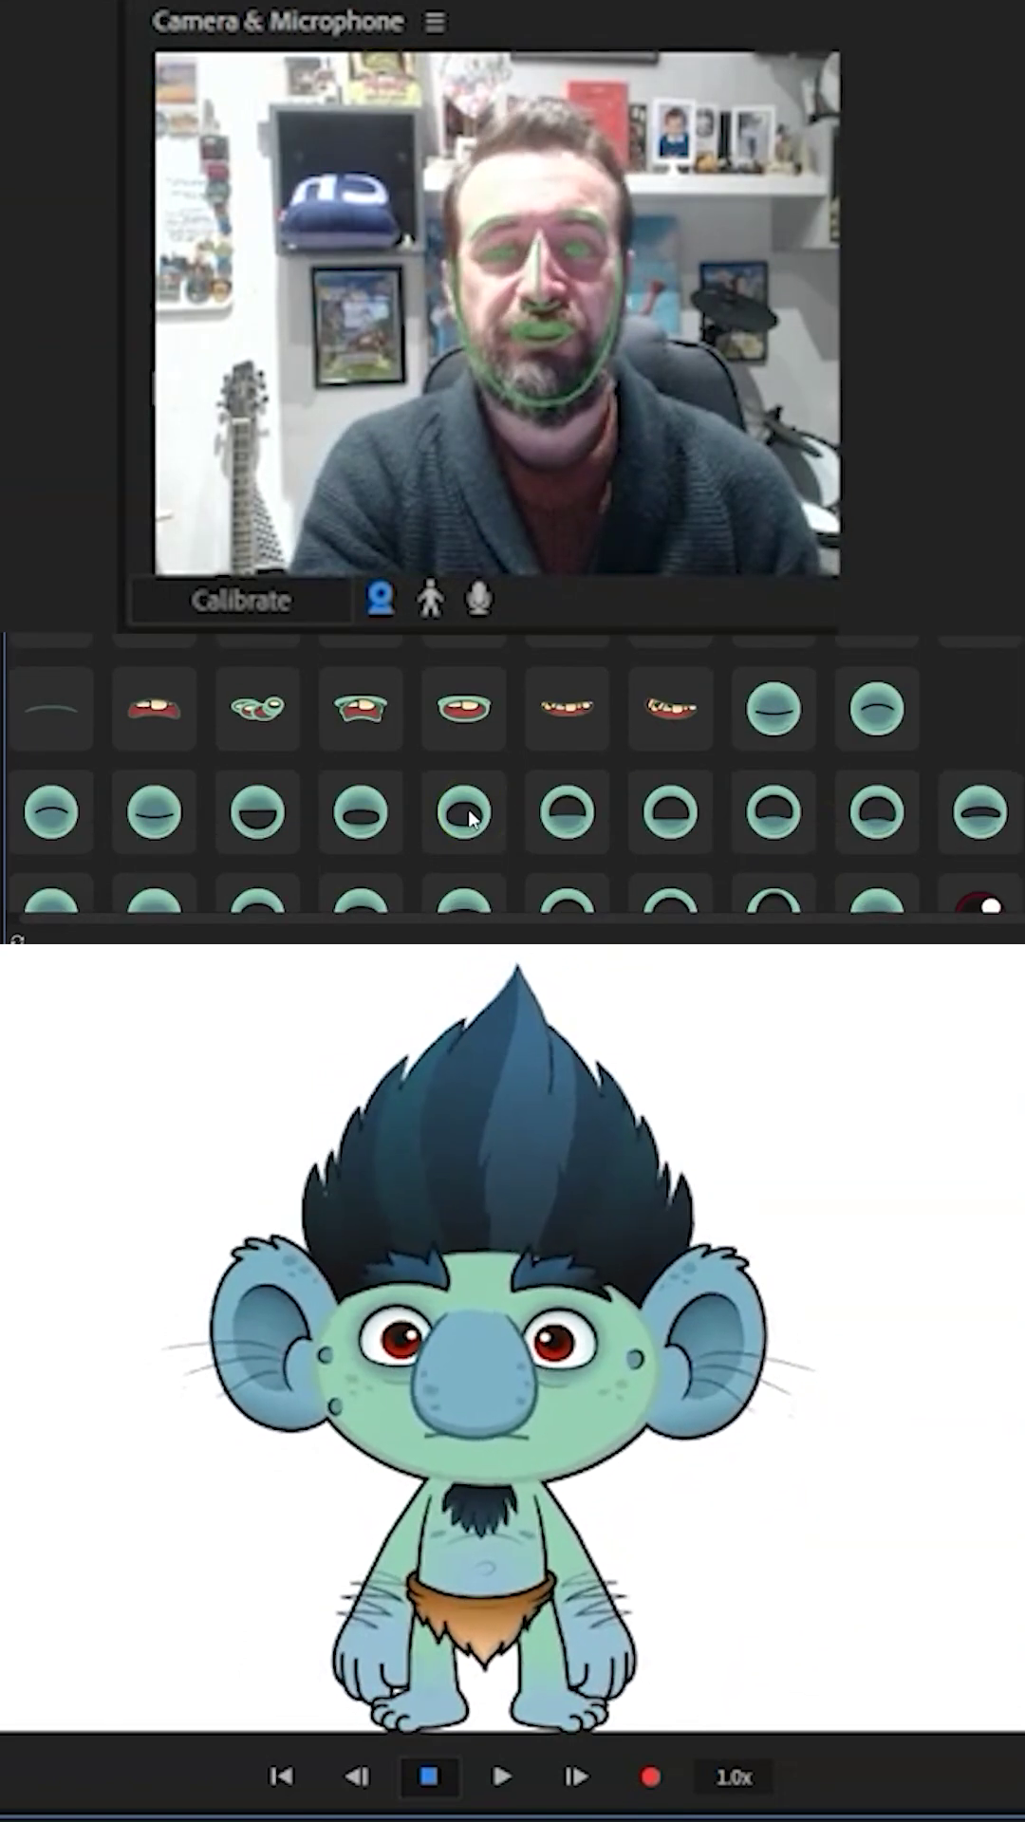
# Step: Give the troll wide staring pupils with a wide-eye trigger
pyautogui.click(470, 811)
pyautogui.scroll(-1, 472, 812)
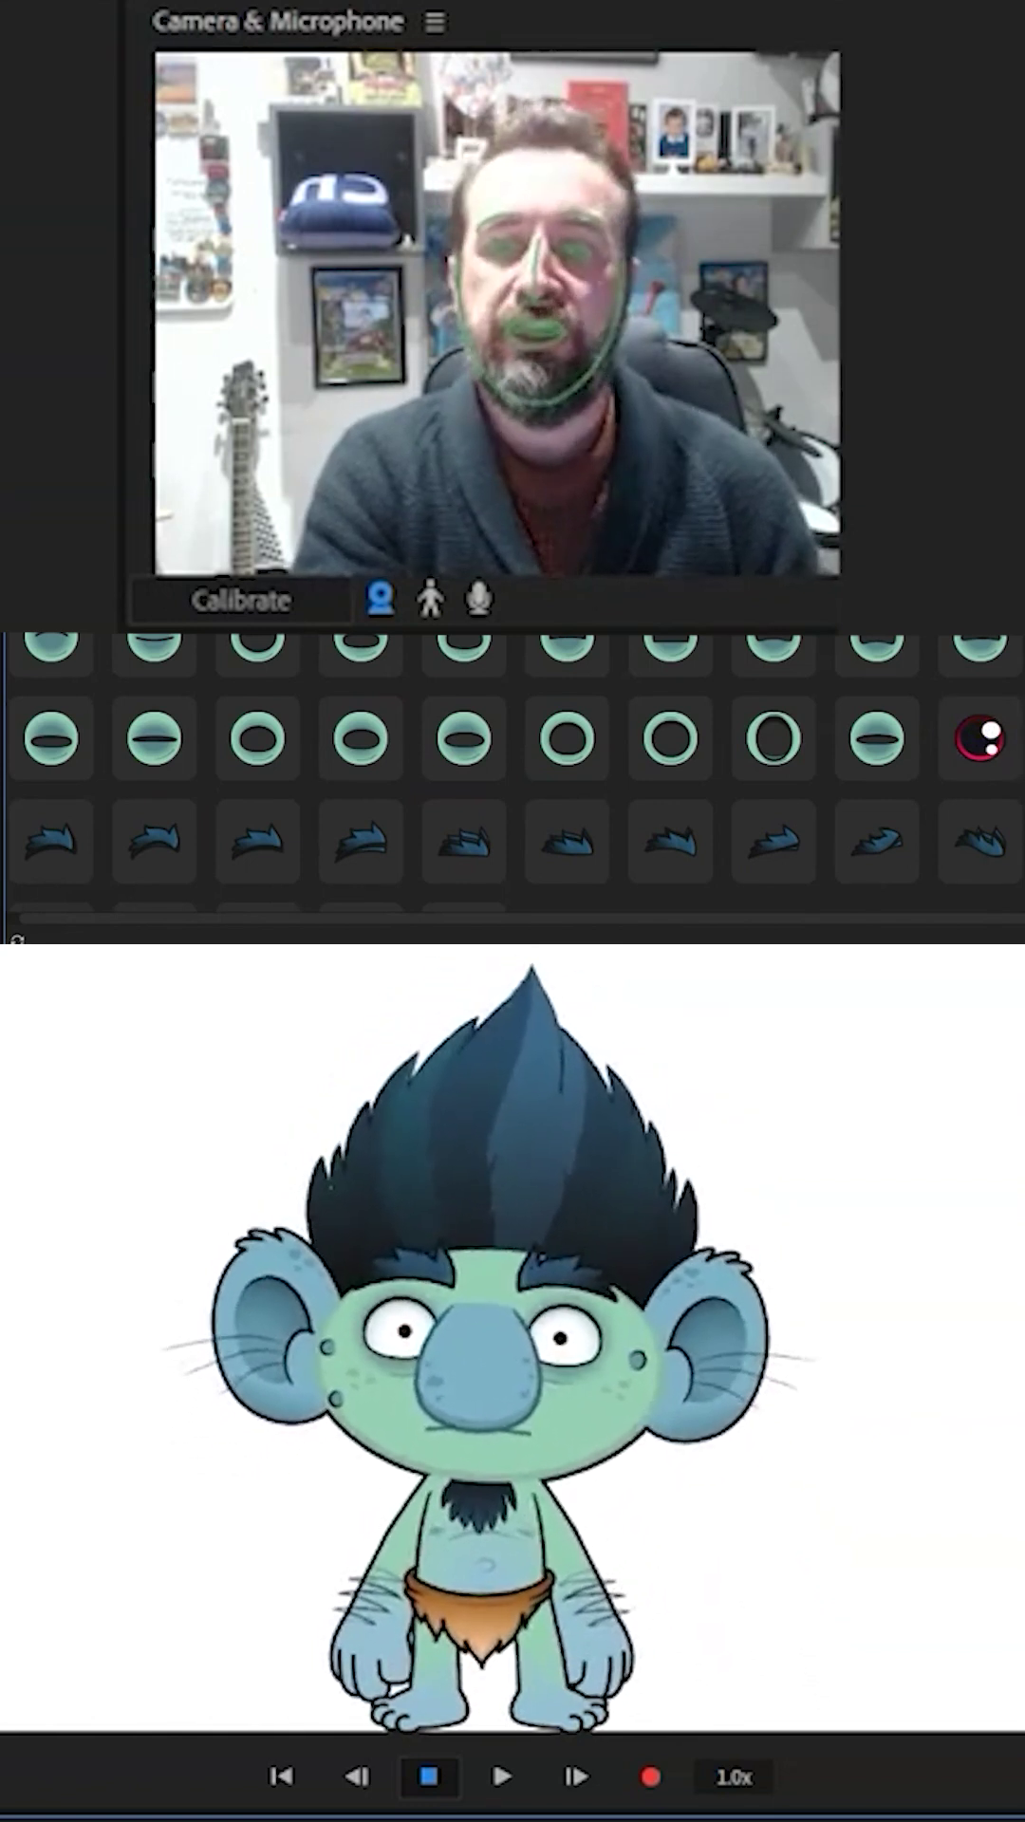
pyautogui.scroll(-5, 804, 751)
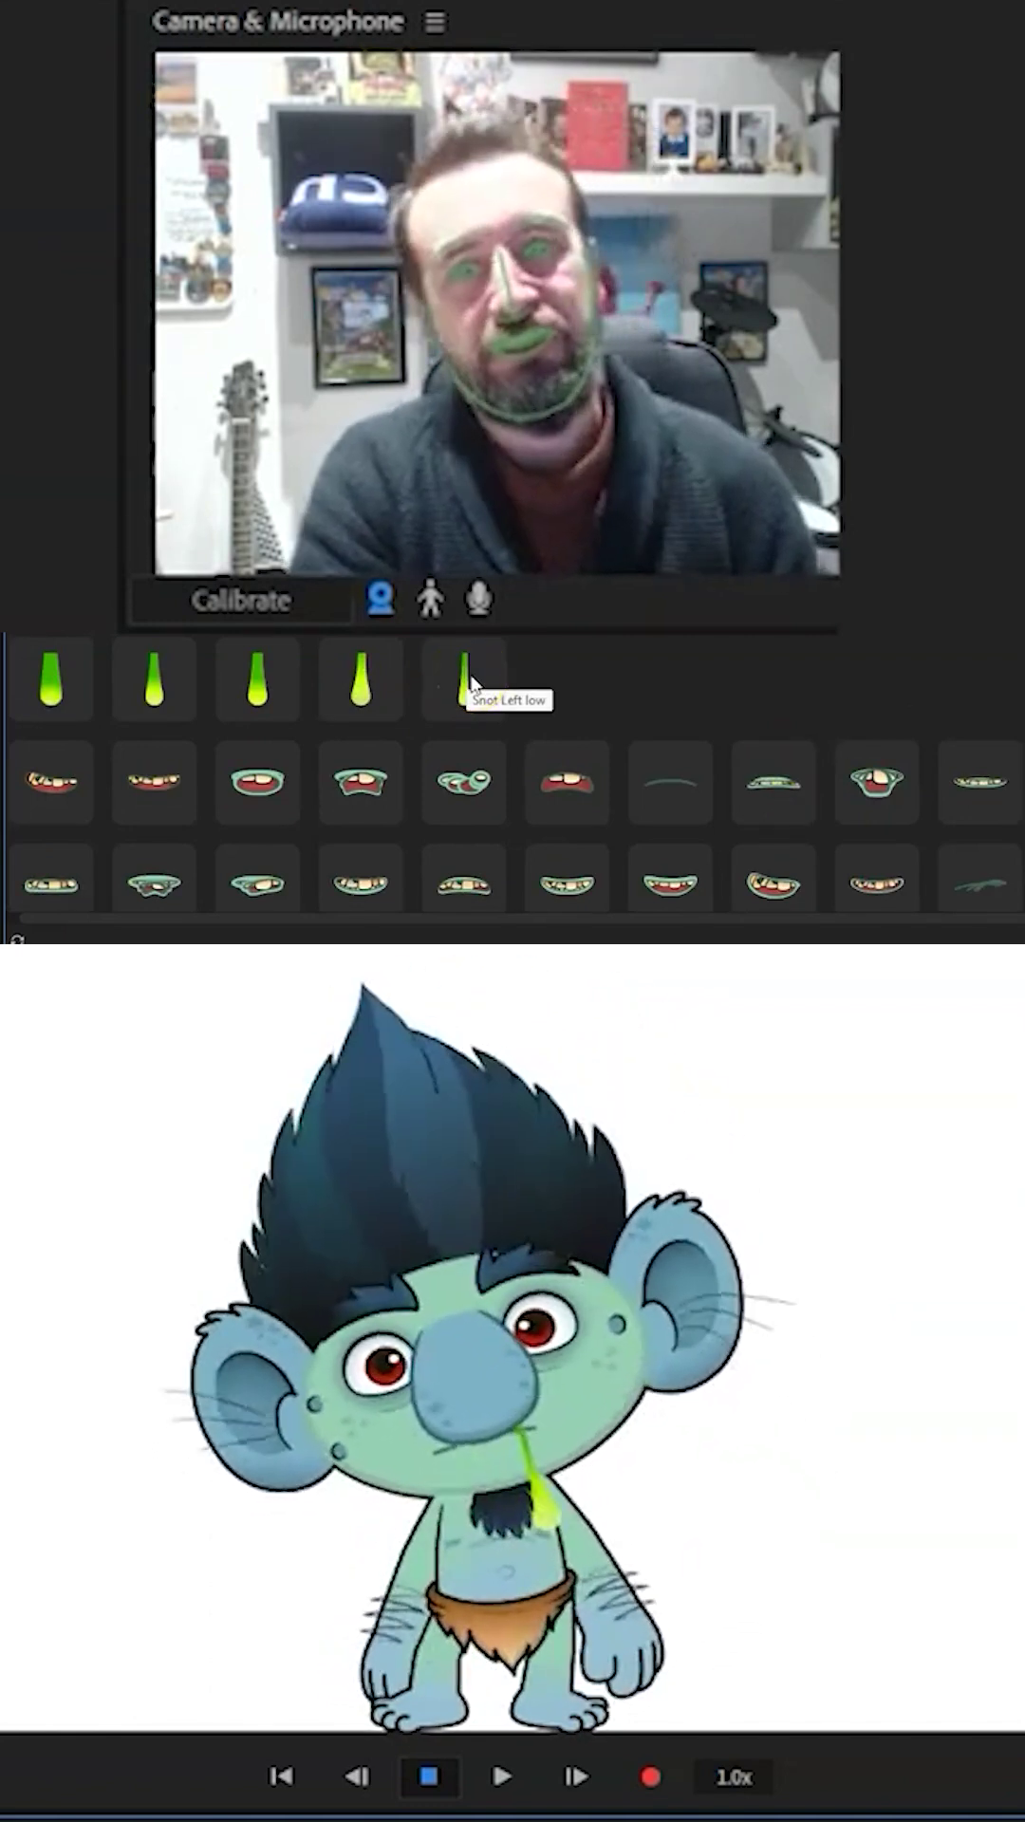
# Step: Swap the snot through centered, longer, long left and Snot Left low drips
pyautogui.click(368, 680)
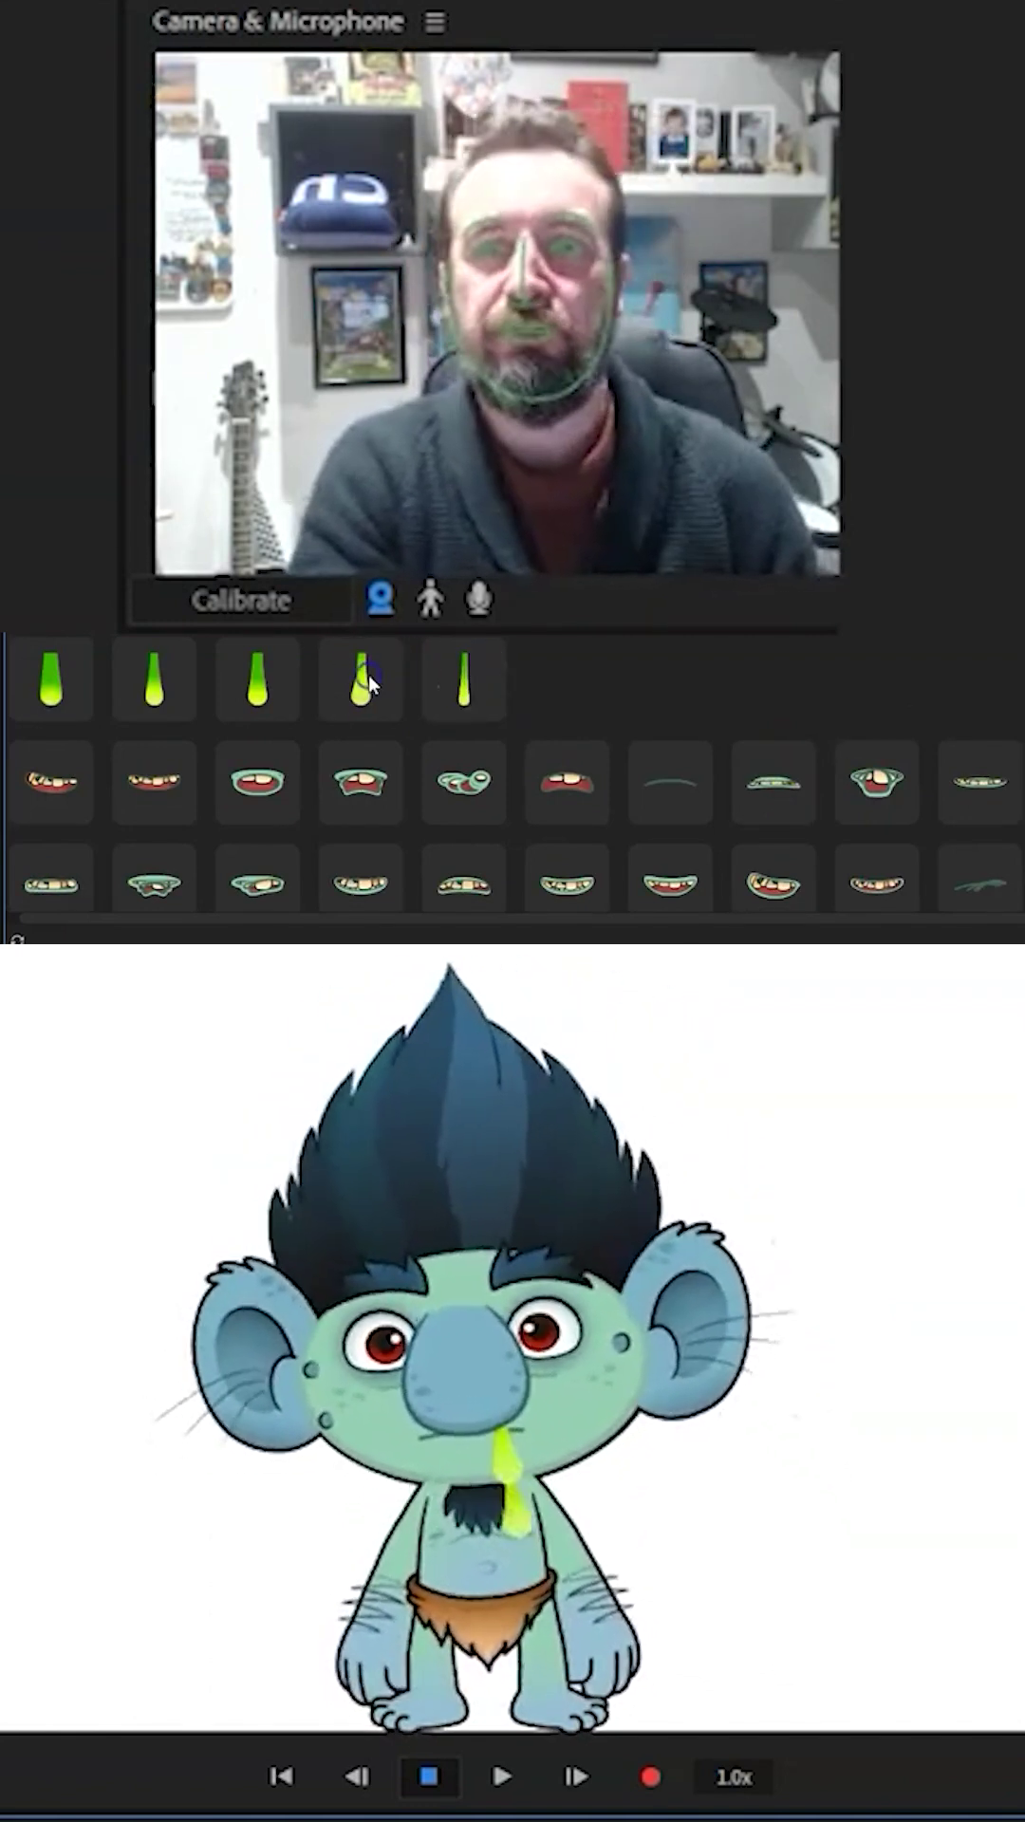
pyautogui.click(372, 672)
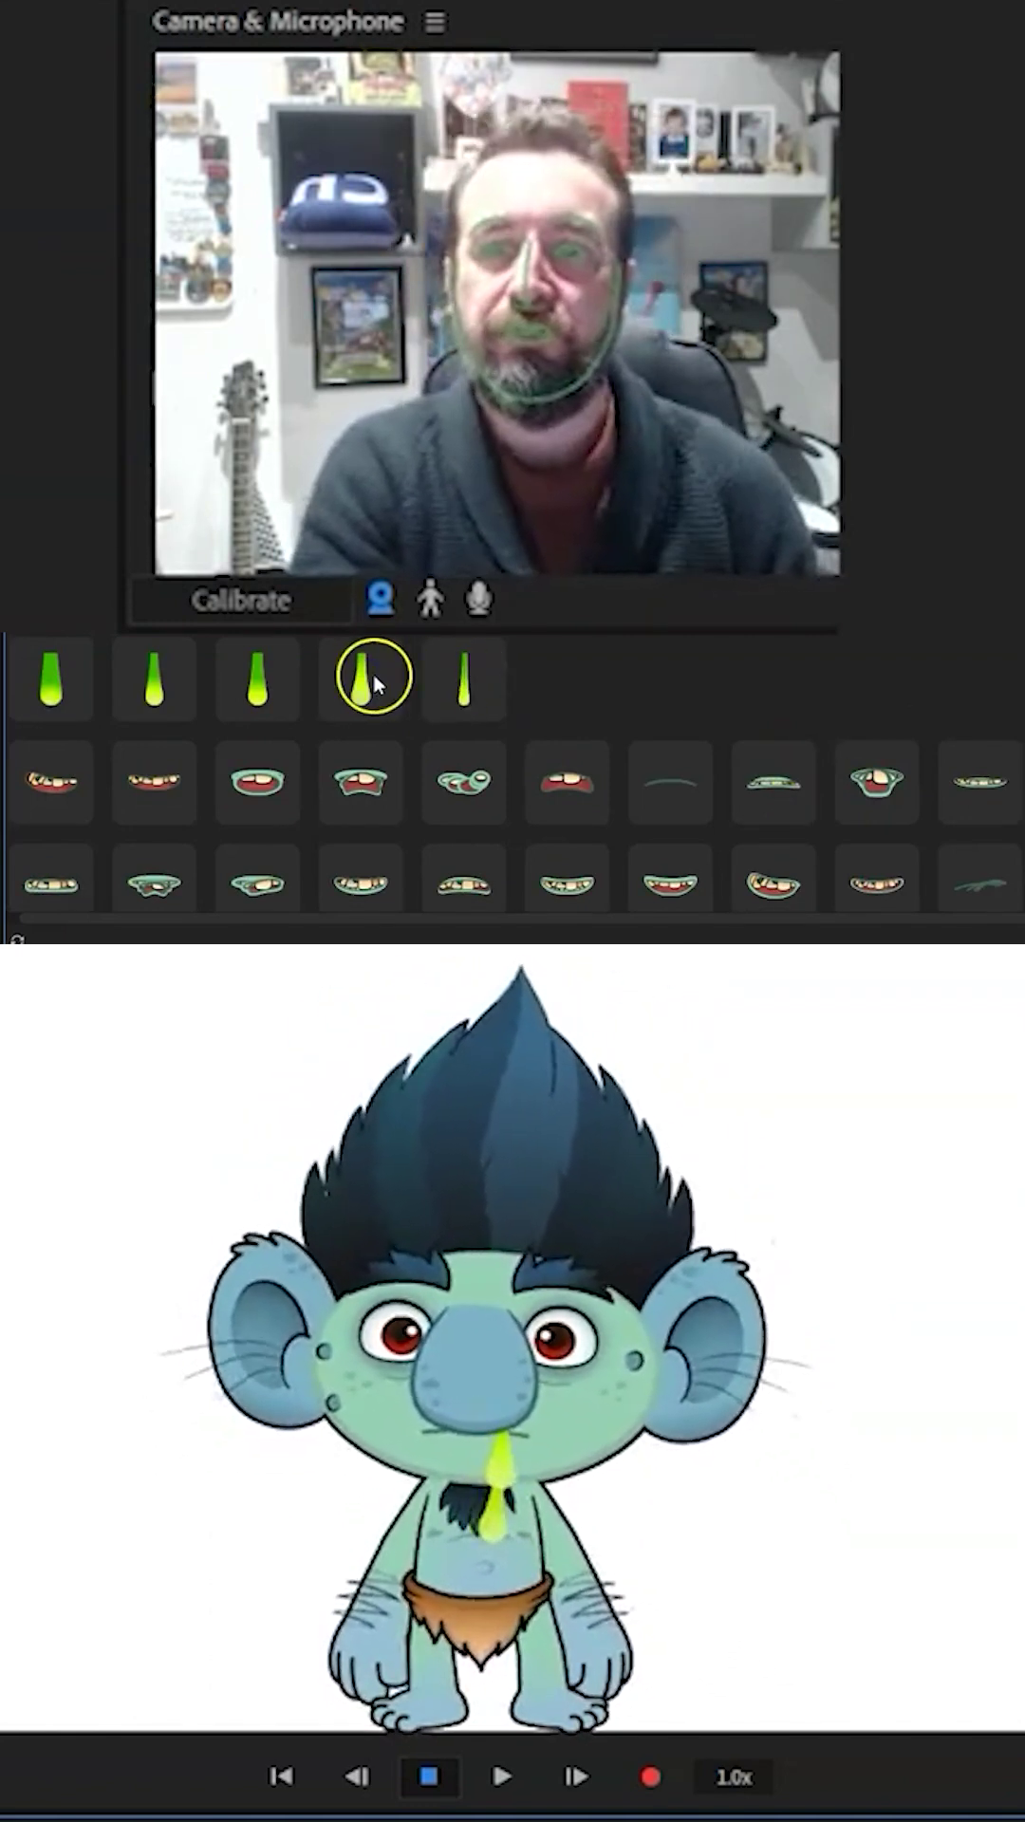
pyautogui.click(261, 689)
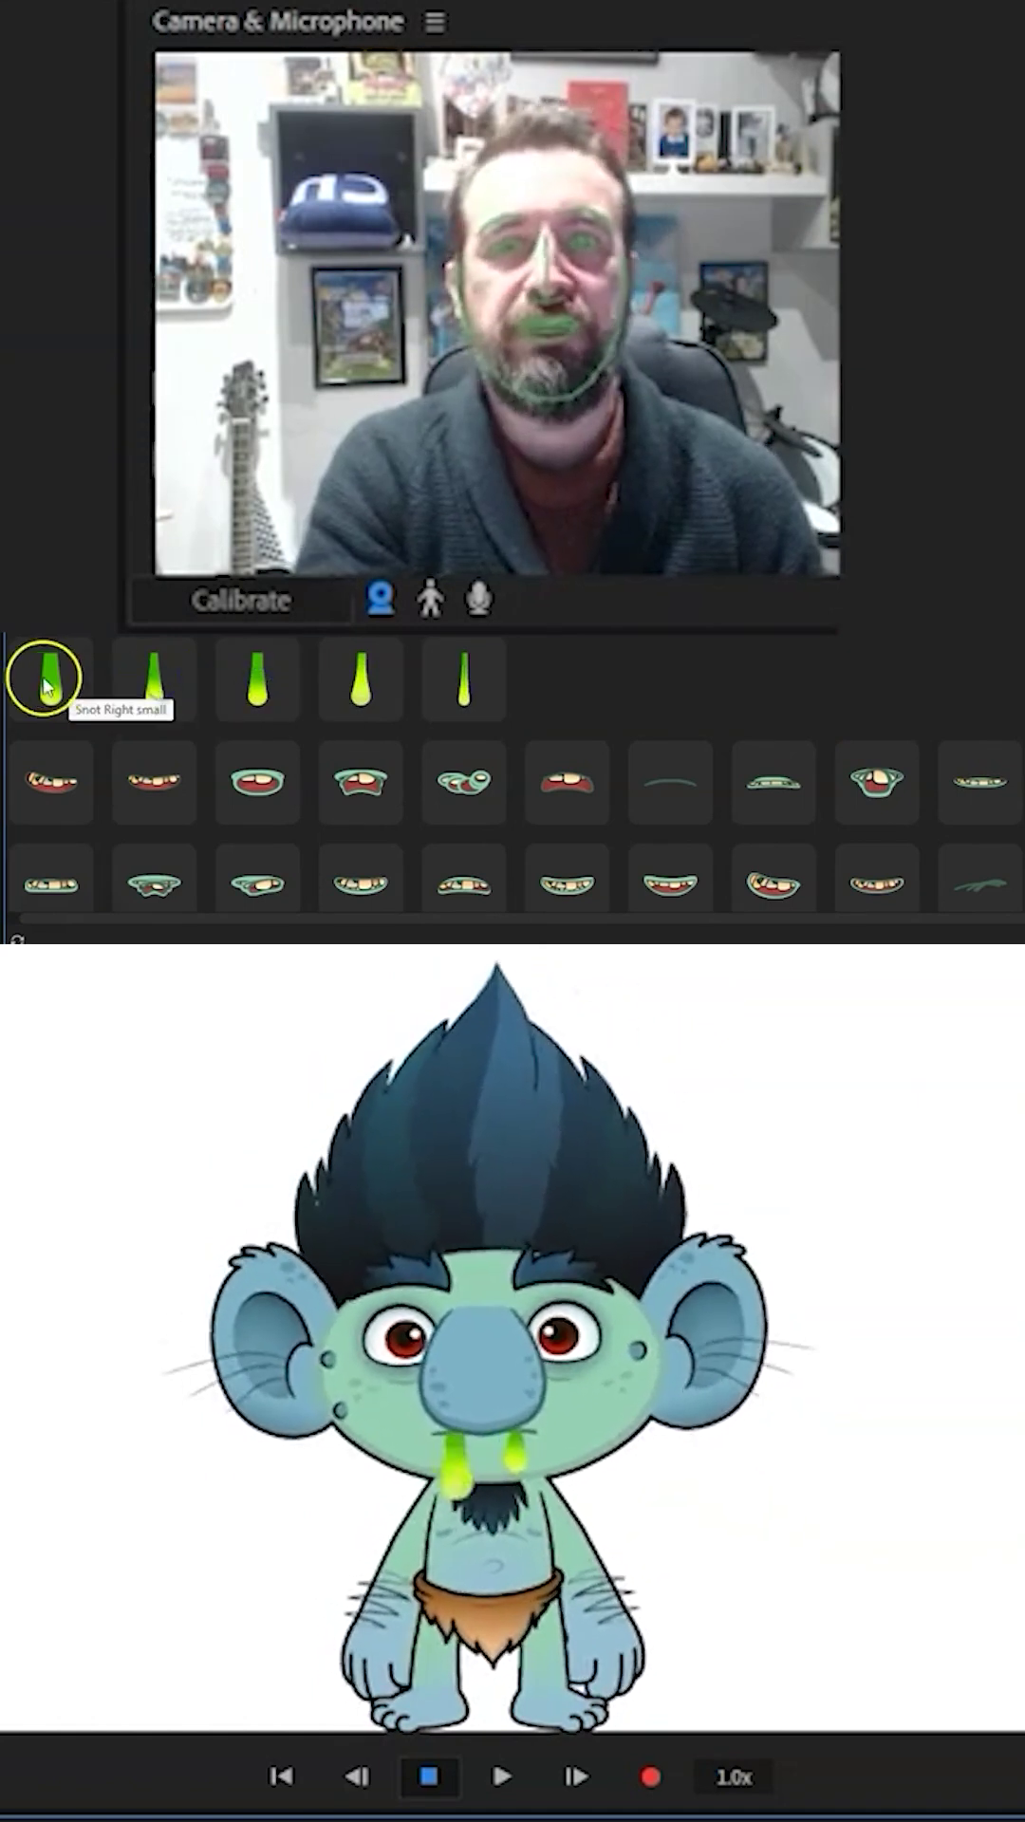
pyautogui.click(343, 666)
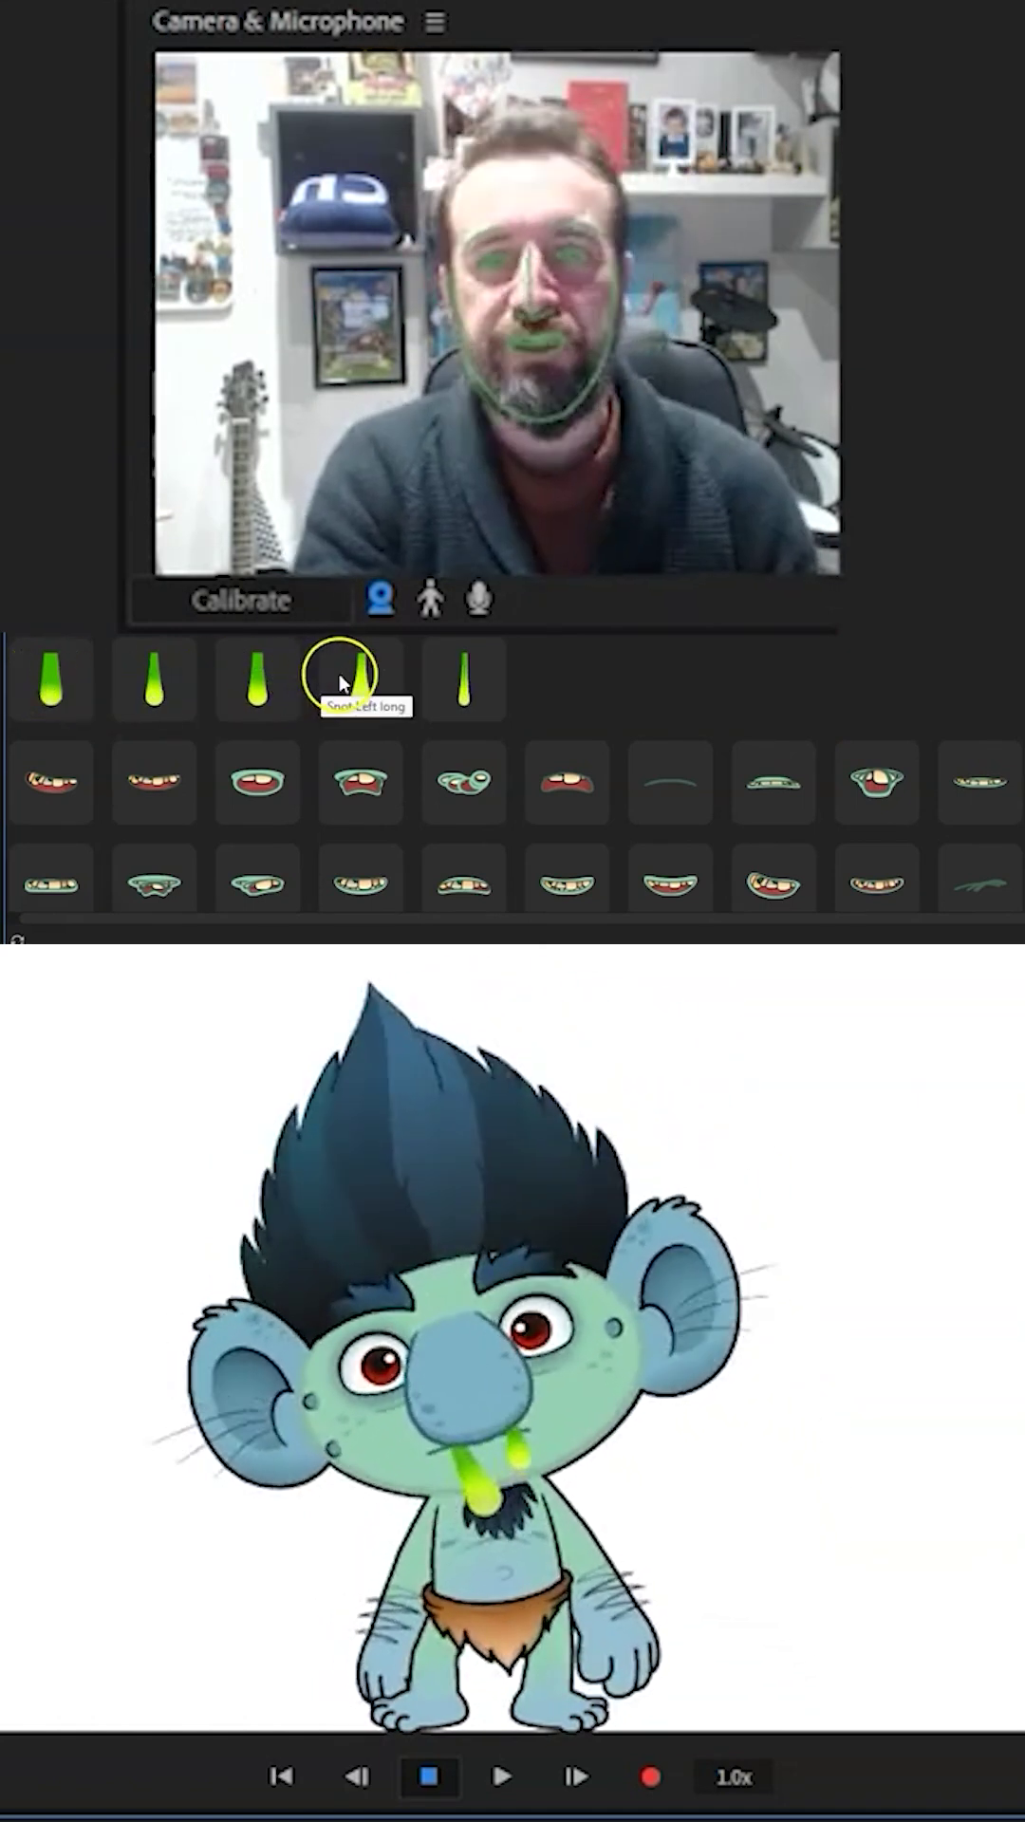
pyautogui.click(450, 683)
# Step: Try short drips, settle on a single small drip, and enable microphone lip sync
pyautogui.click(151, 683)
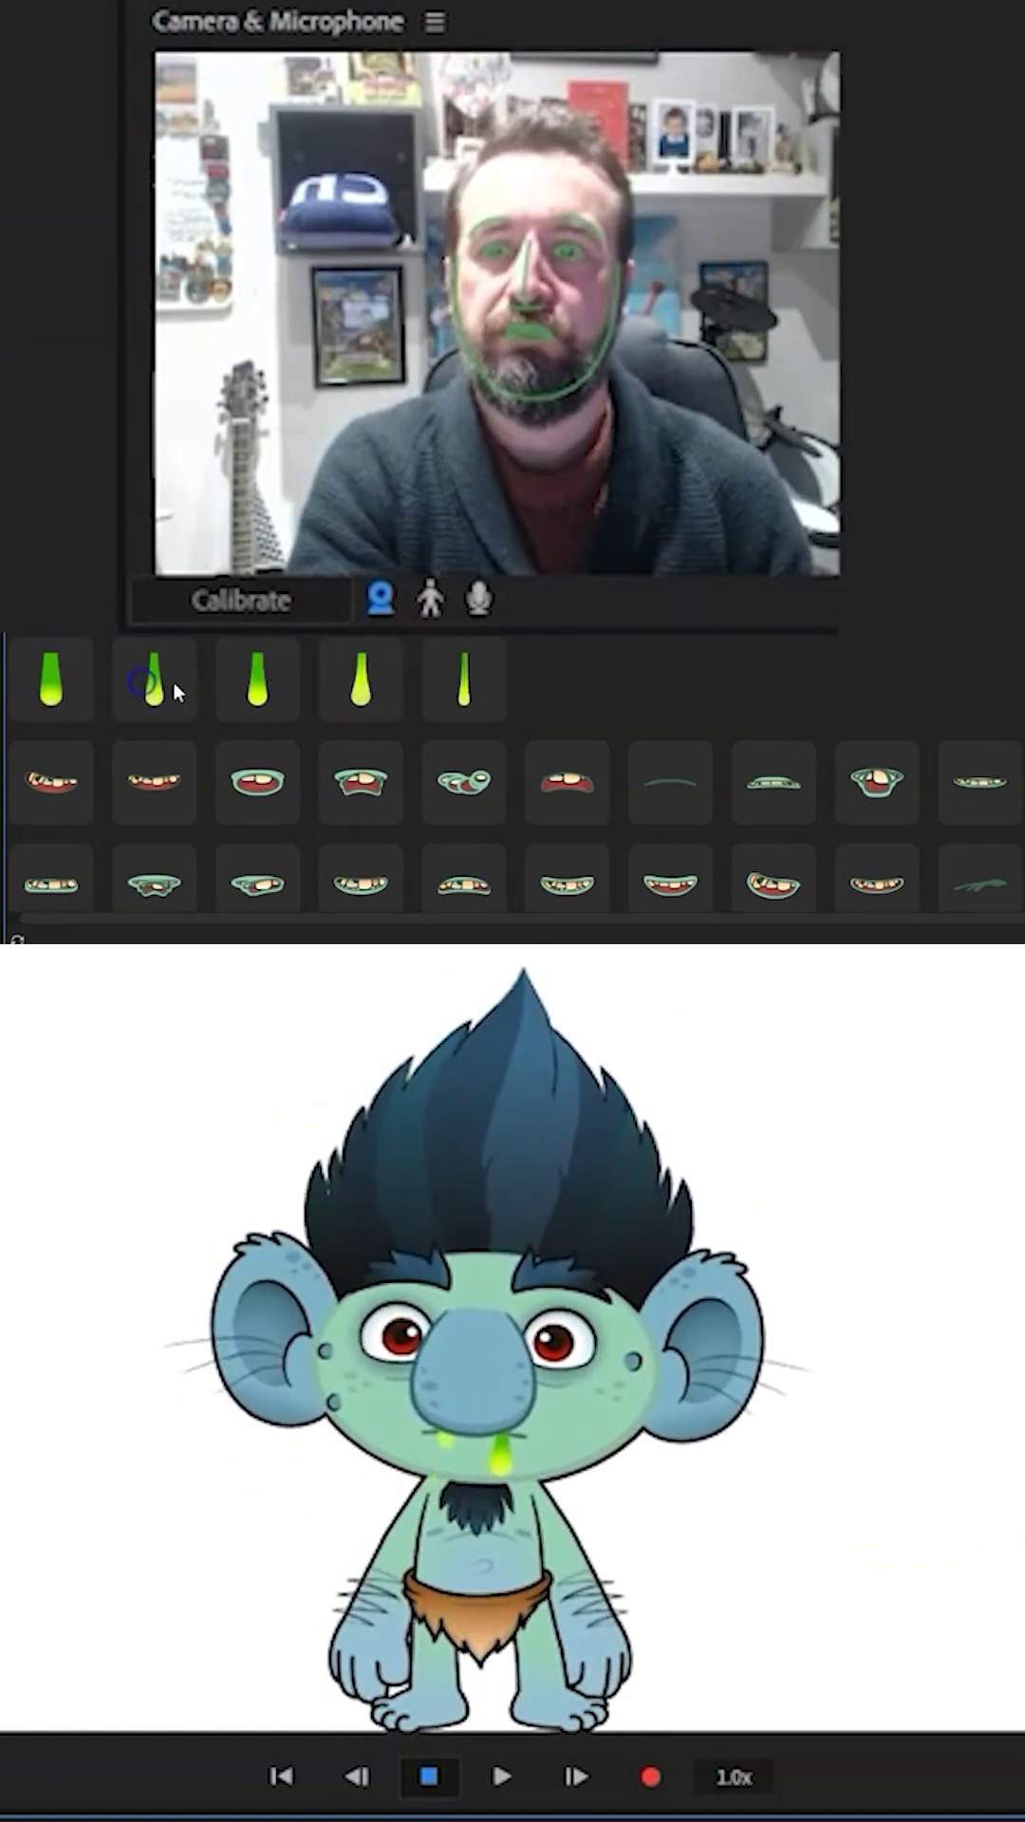
pyautogui.click(436, 679)
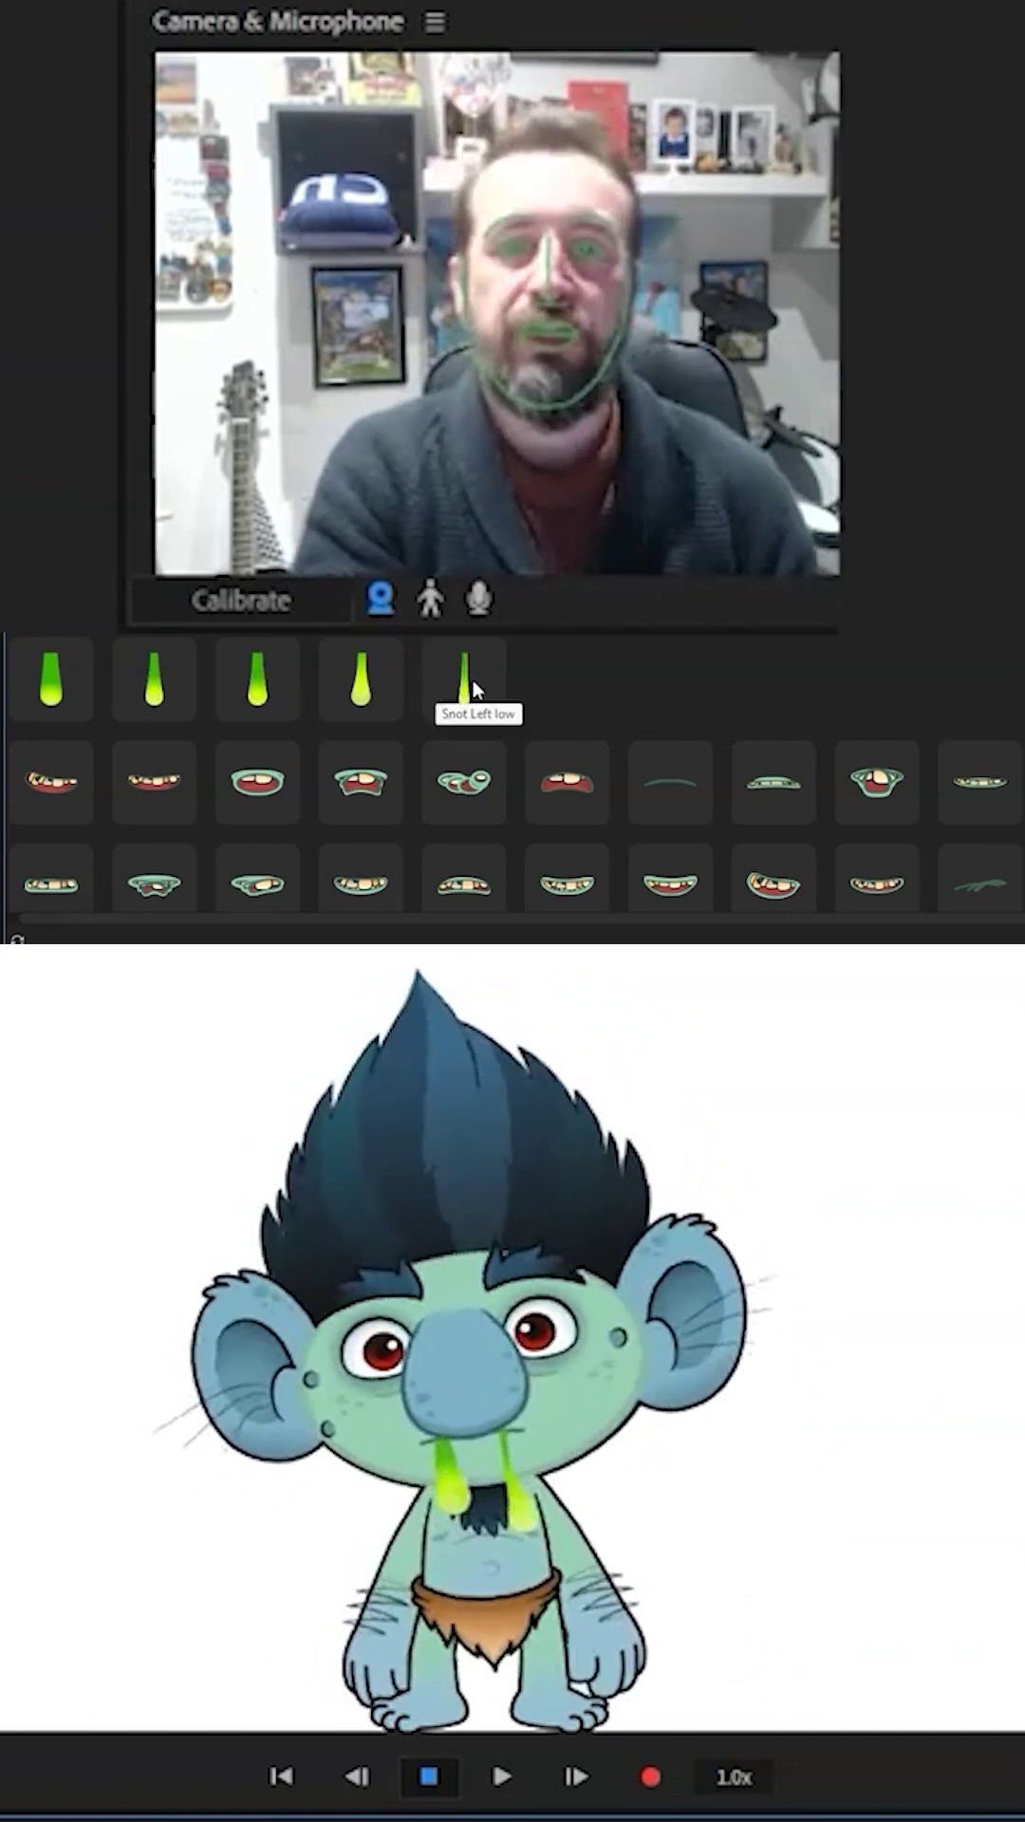
pyautogui.click(55, 689)
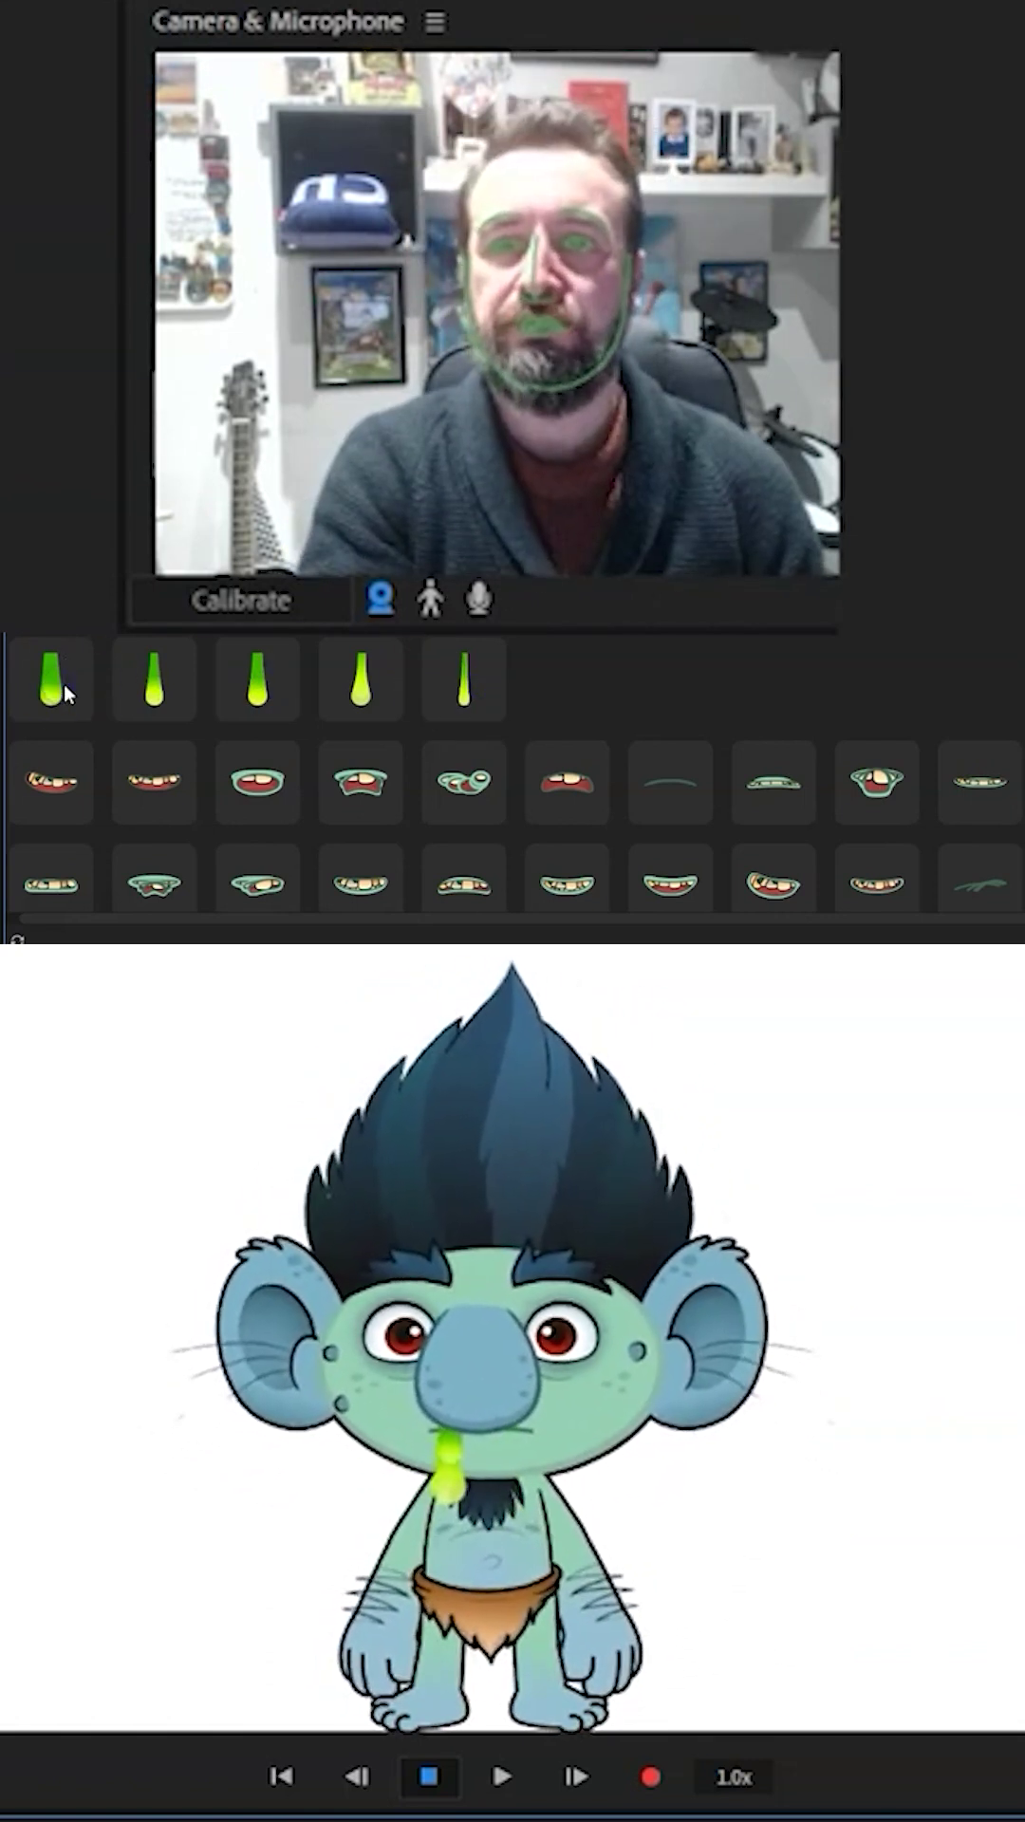
pyautogui.click(167, 678)
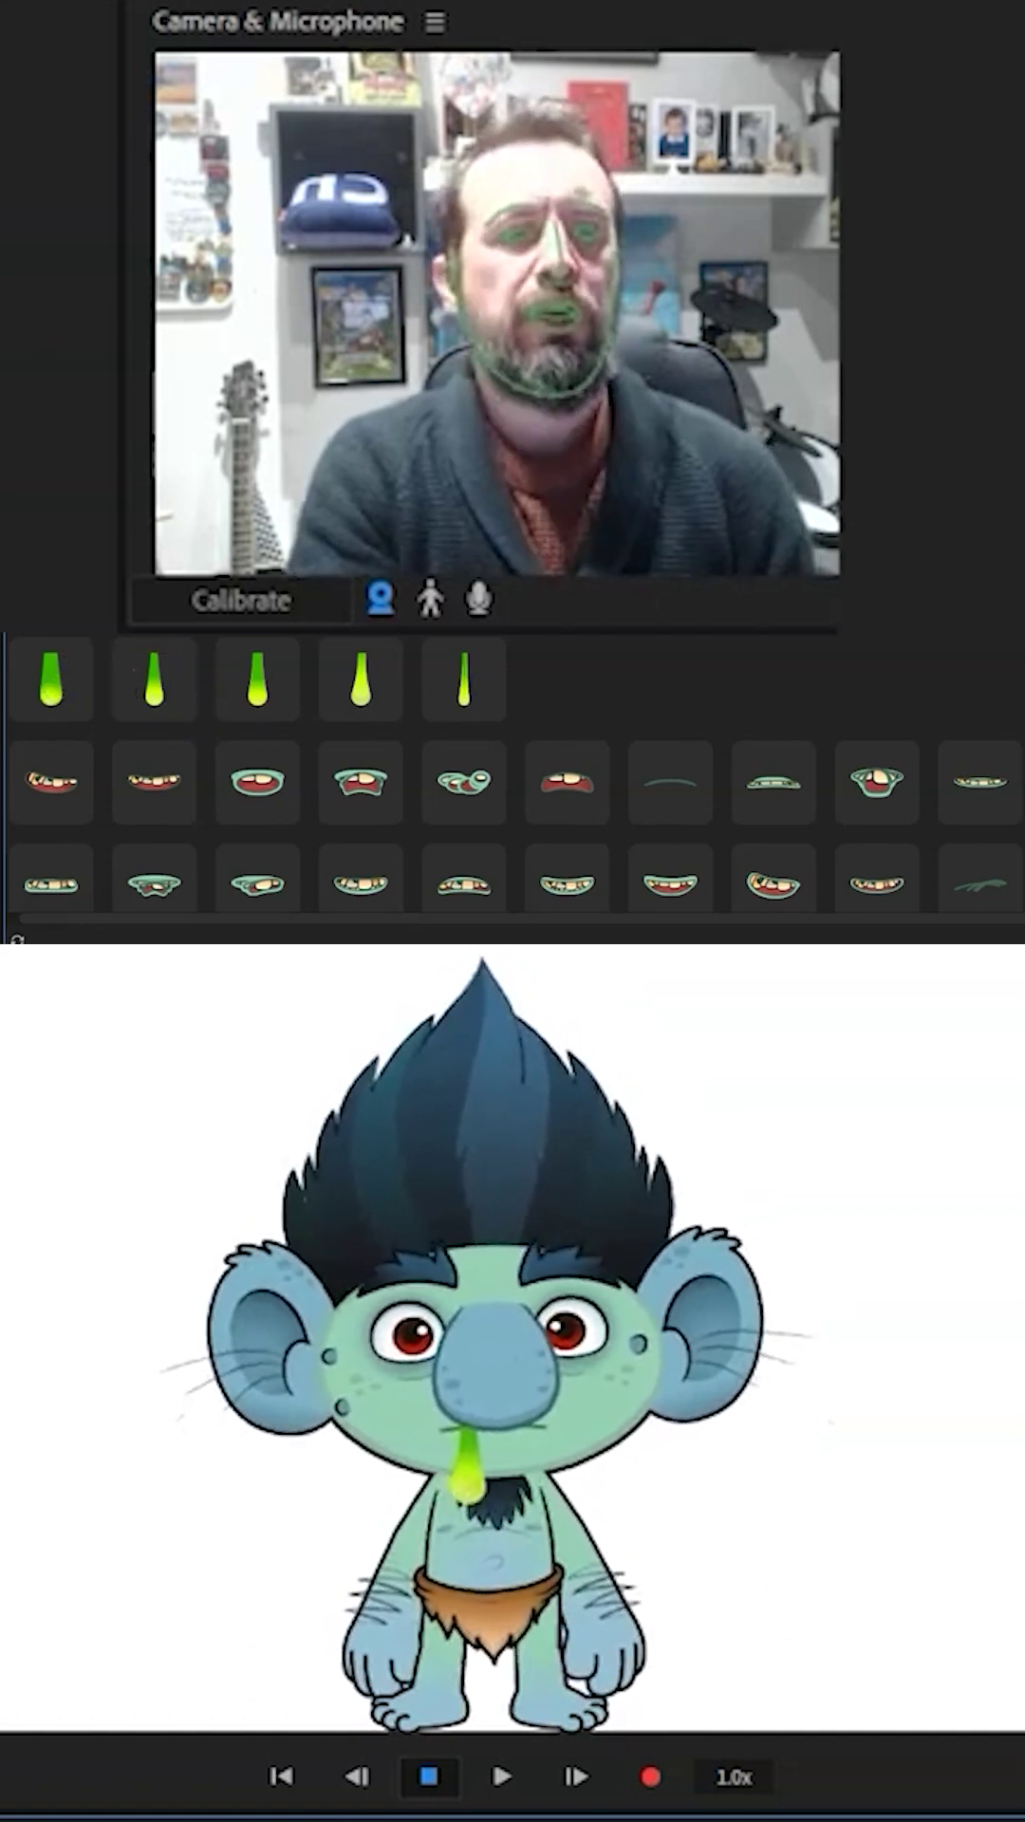
pyautogui.click(479, 599)
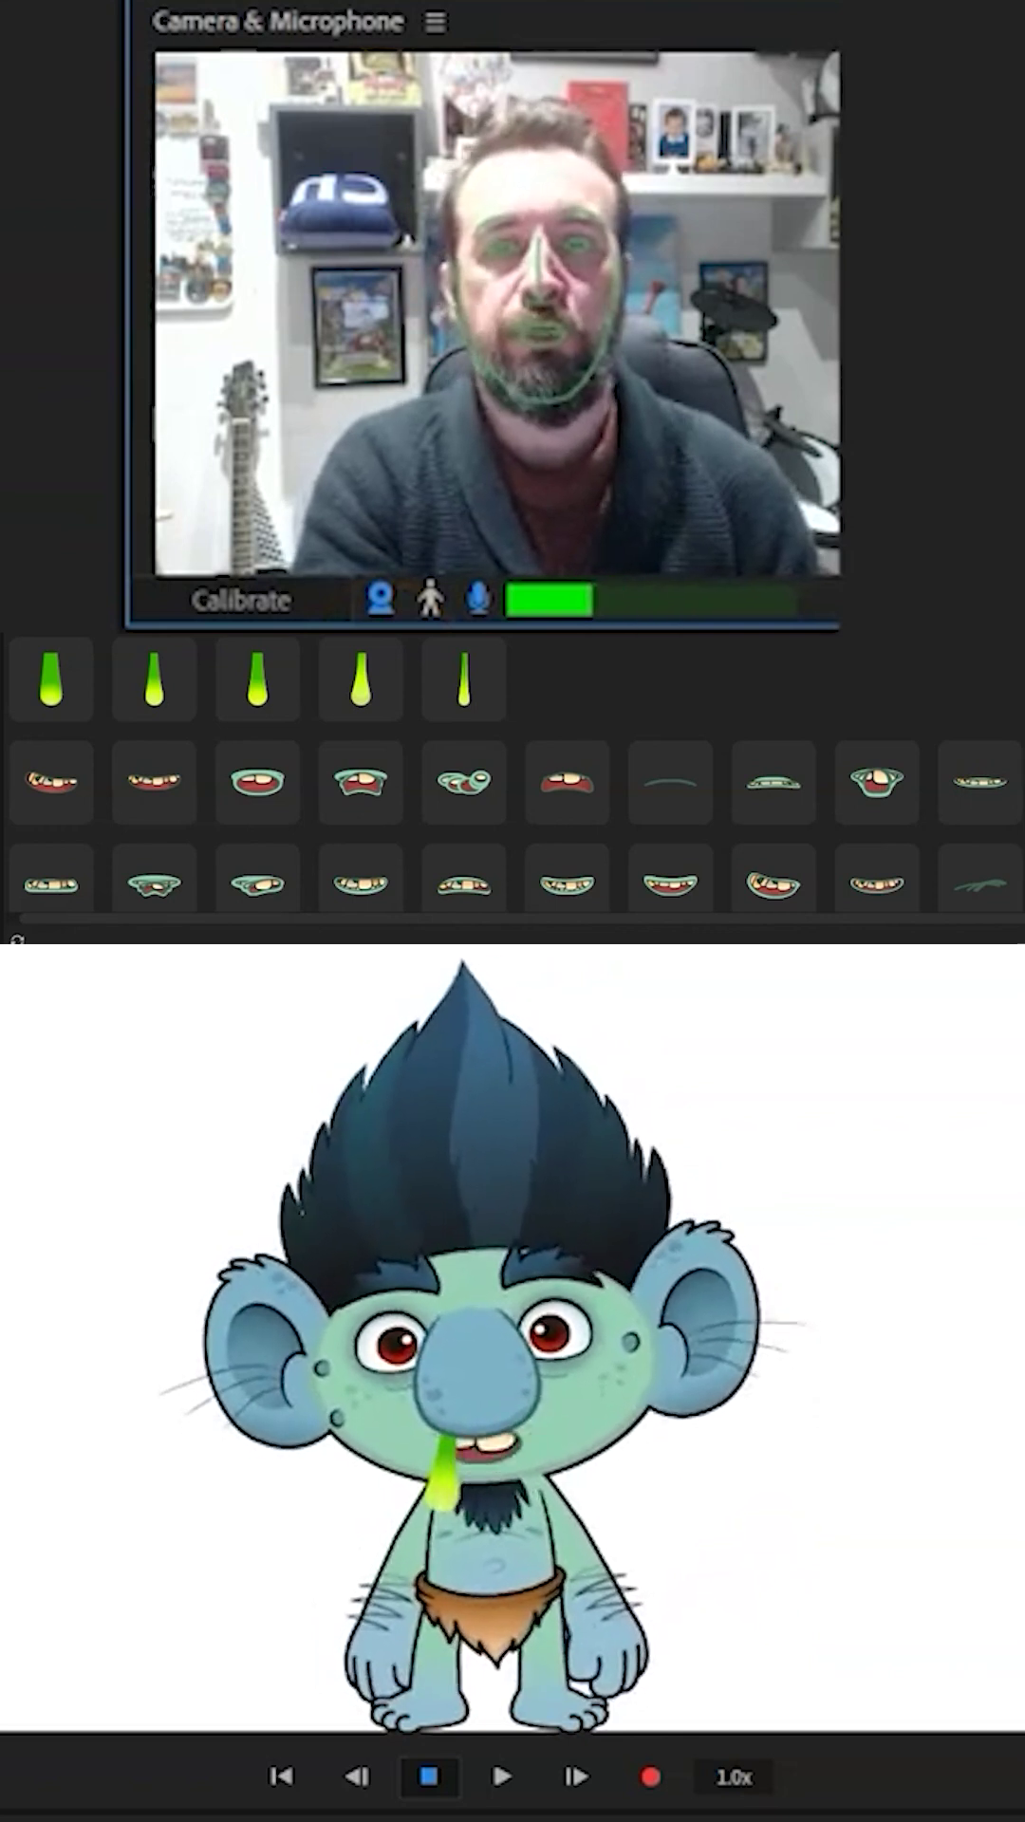
pyautogui.scroll(-5, 882, 765)
pyautogui.scroll(-1, 882, 764)
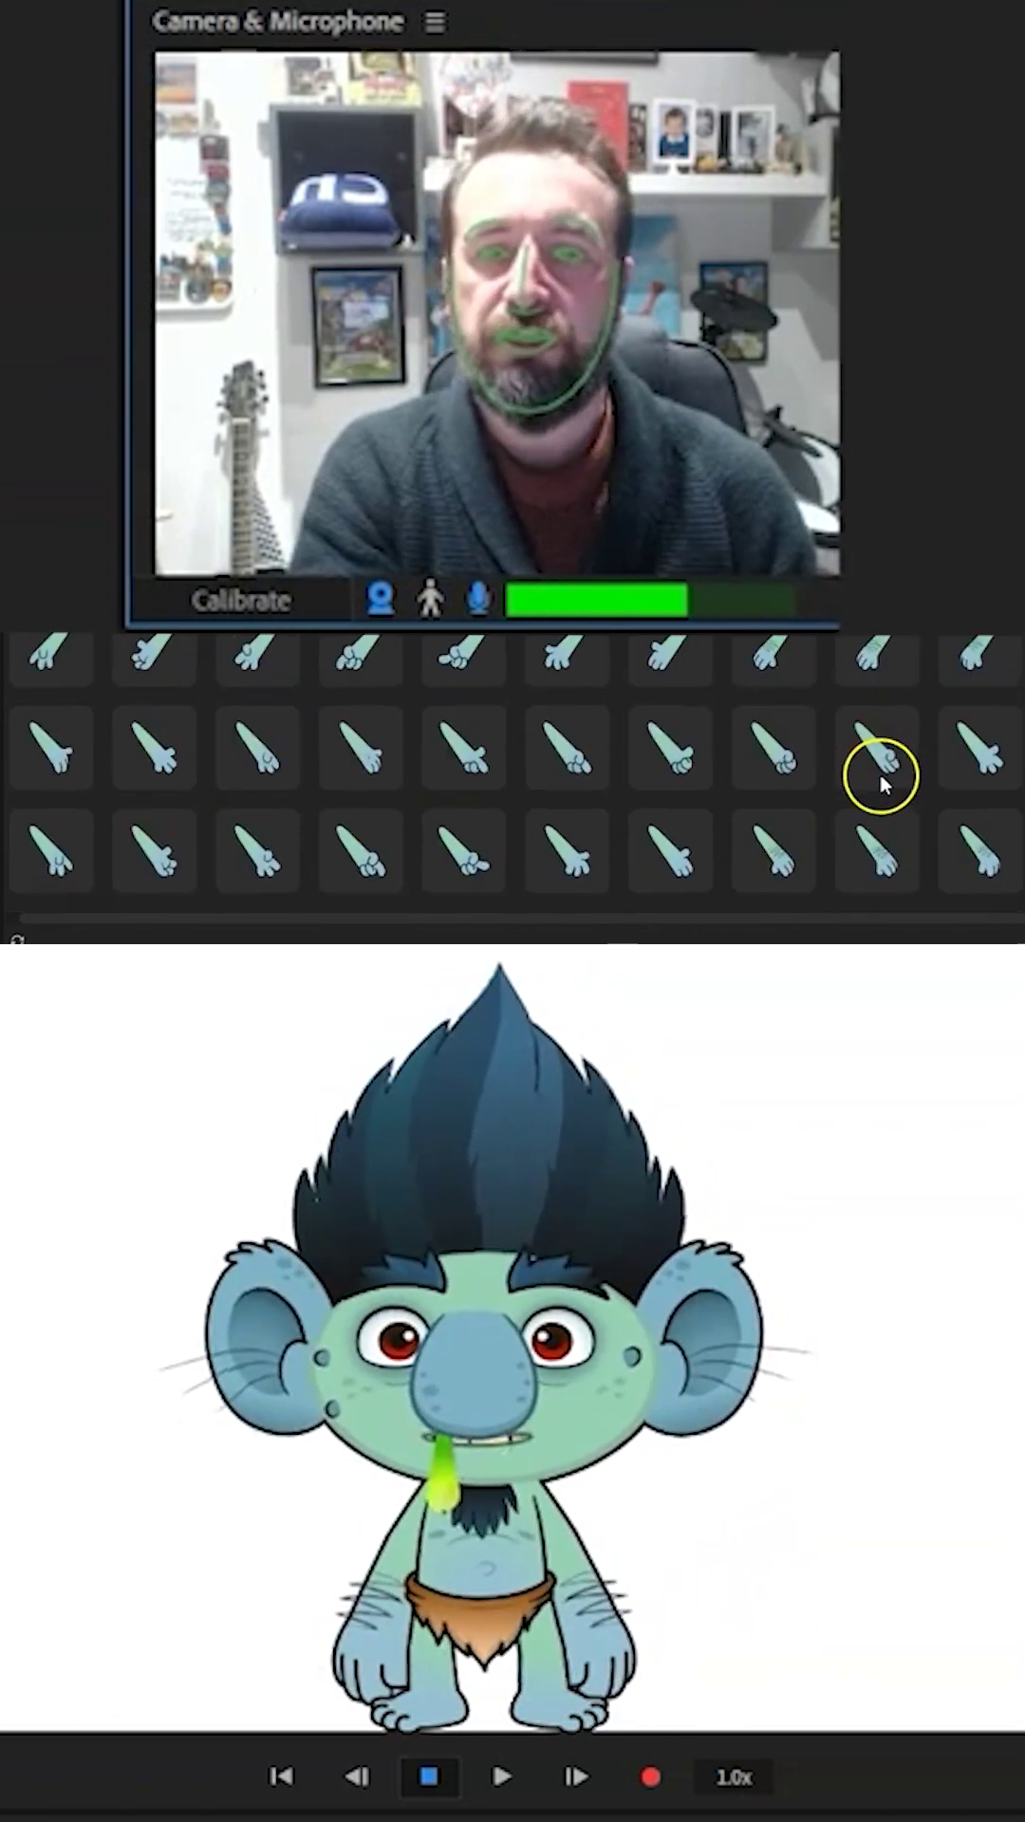
# Step: Switch the troll's hands to pointing poses and raise both hands into position
pyautogui.click(878, 770)
pyautogui.click(600, 753)
pyautogui.click(452, 755)
pyautogui.moveTo(633, 1695)
pyautogui.mouseDown()
pyautogui.moveTo(610, 1646)
pyautogui.moveTo(693, 1526)
pyautogui.mouseUp()
pyautogui.click(487, 838)
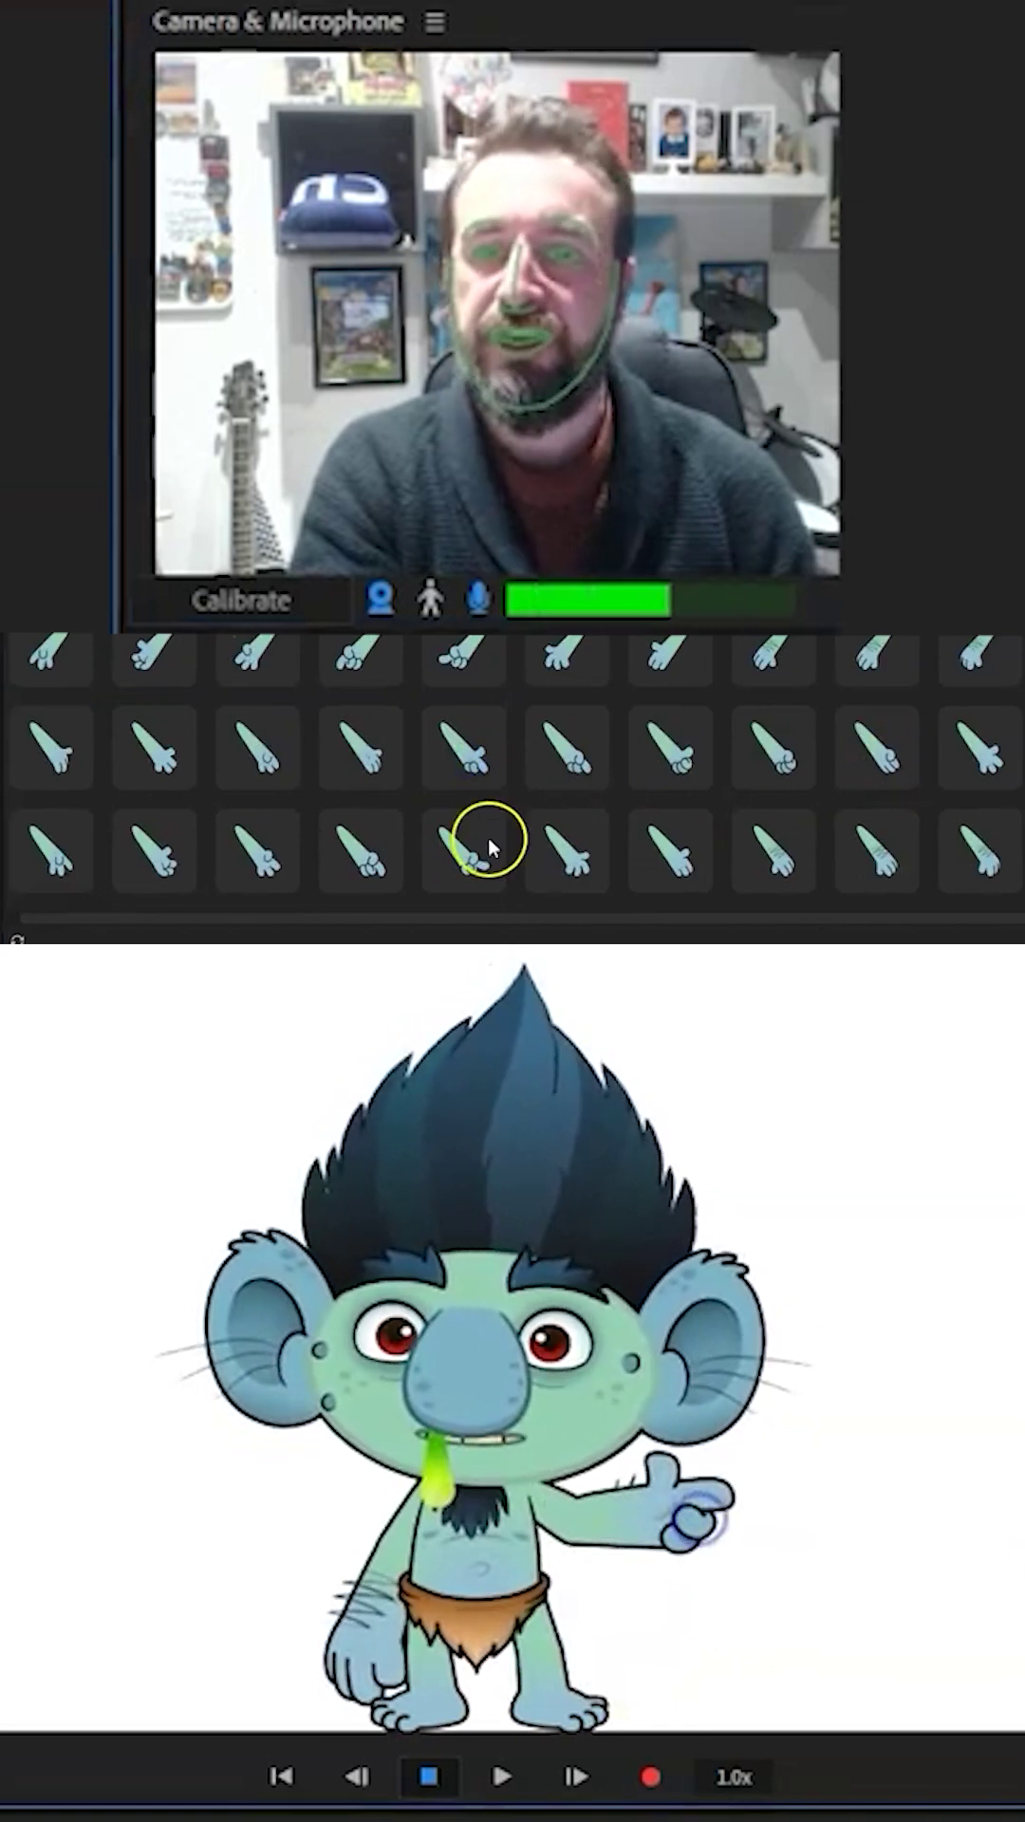
pyautogui.click(521, 759)
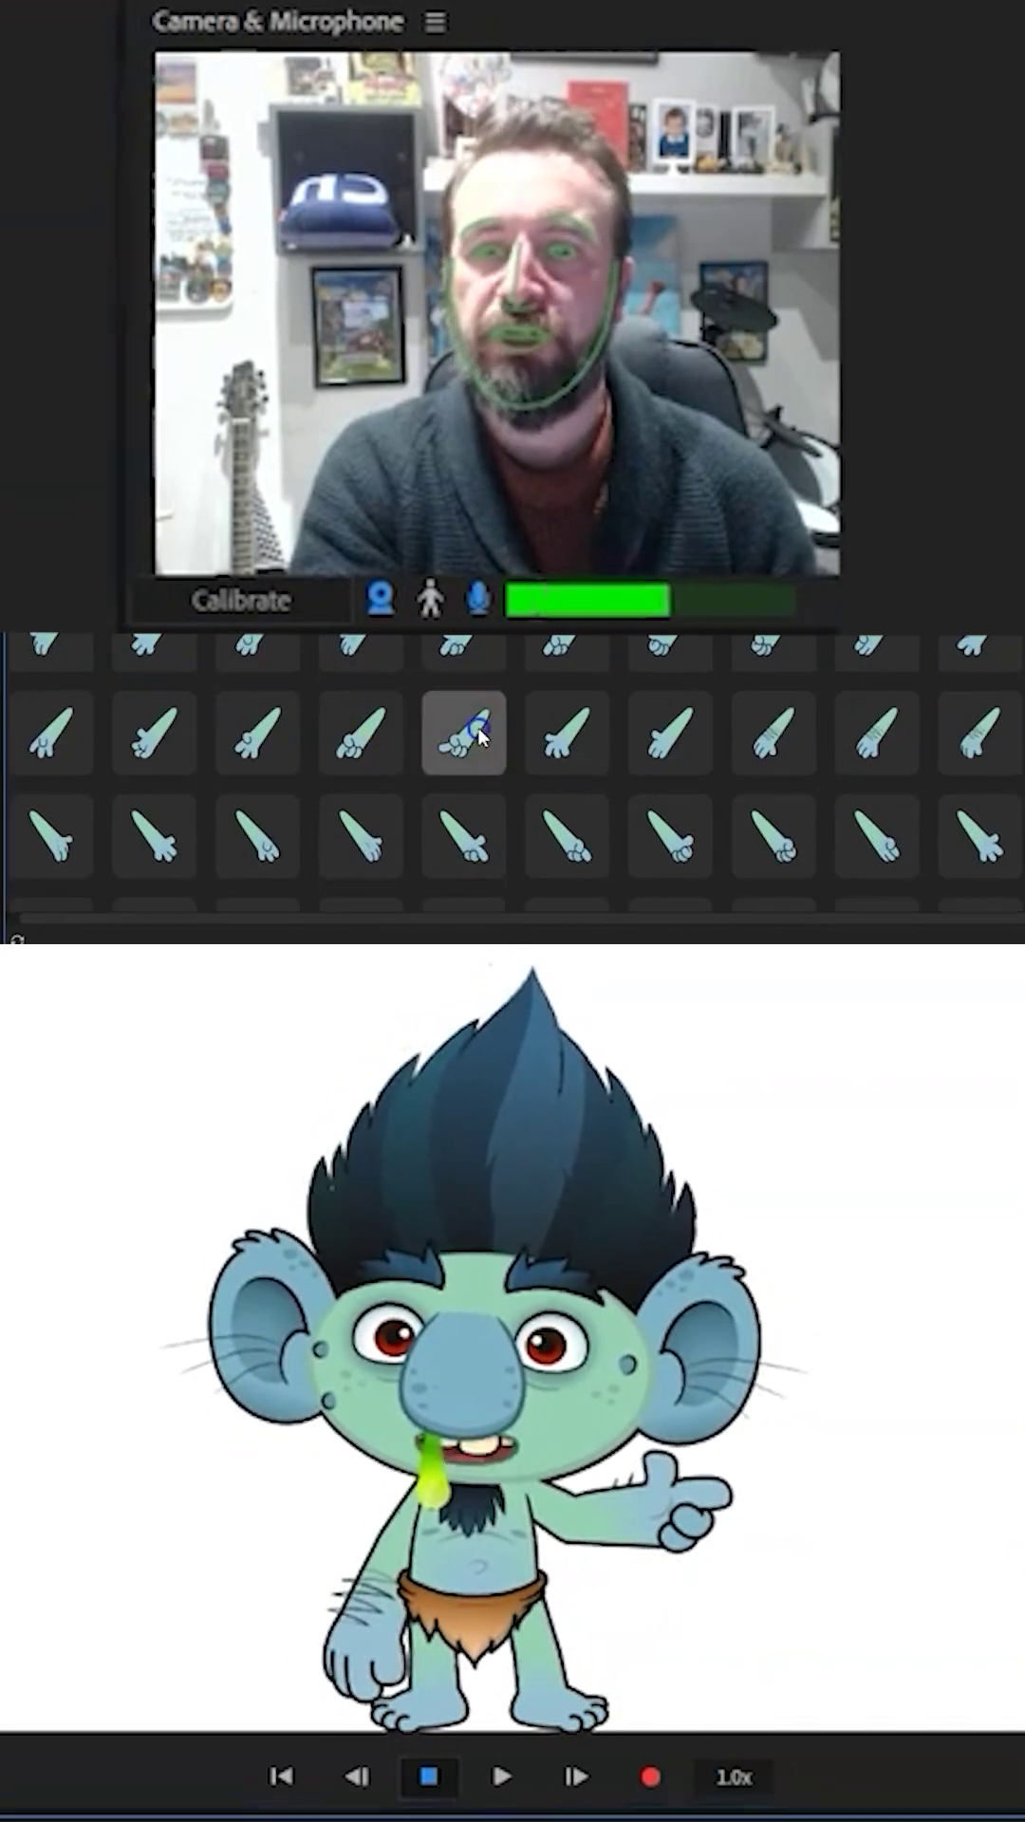
pyautogui.moveTo(358, 1633)
pyautogui.mouseDown()
pyautogui.moveTo(321, 1511)
pyautogui.moveTo(292, 1481)
pyautogui.moveTo(342, 1476)
pyautogui.moveTo(359, 1488)
pyautogui.mouseUp()
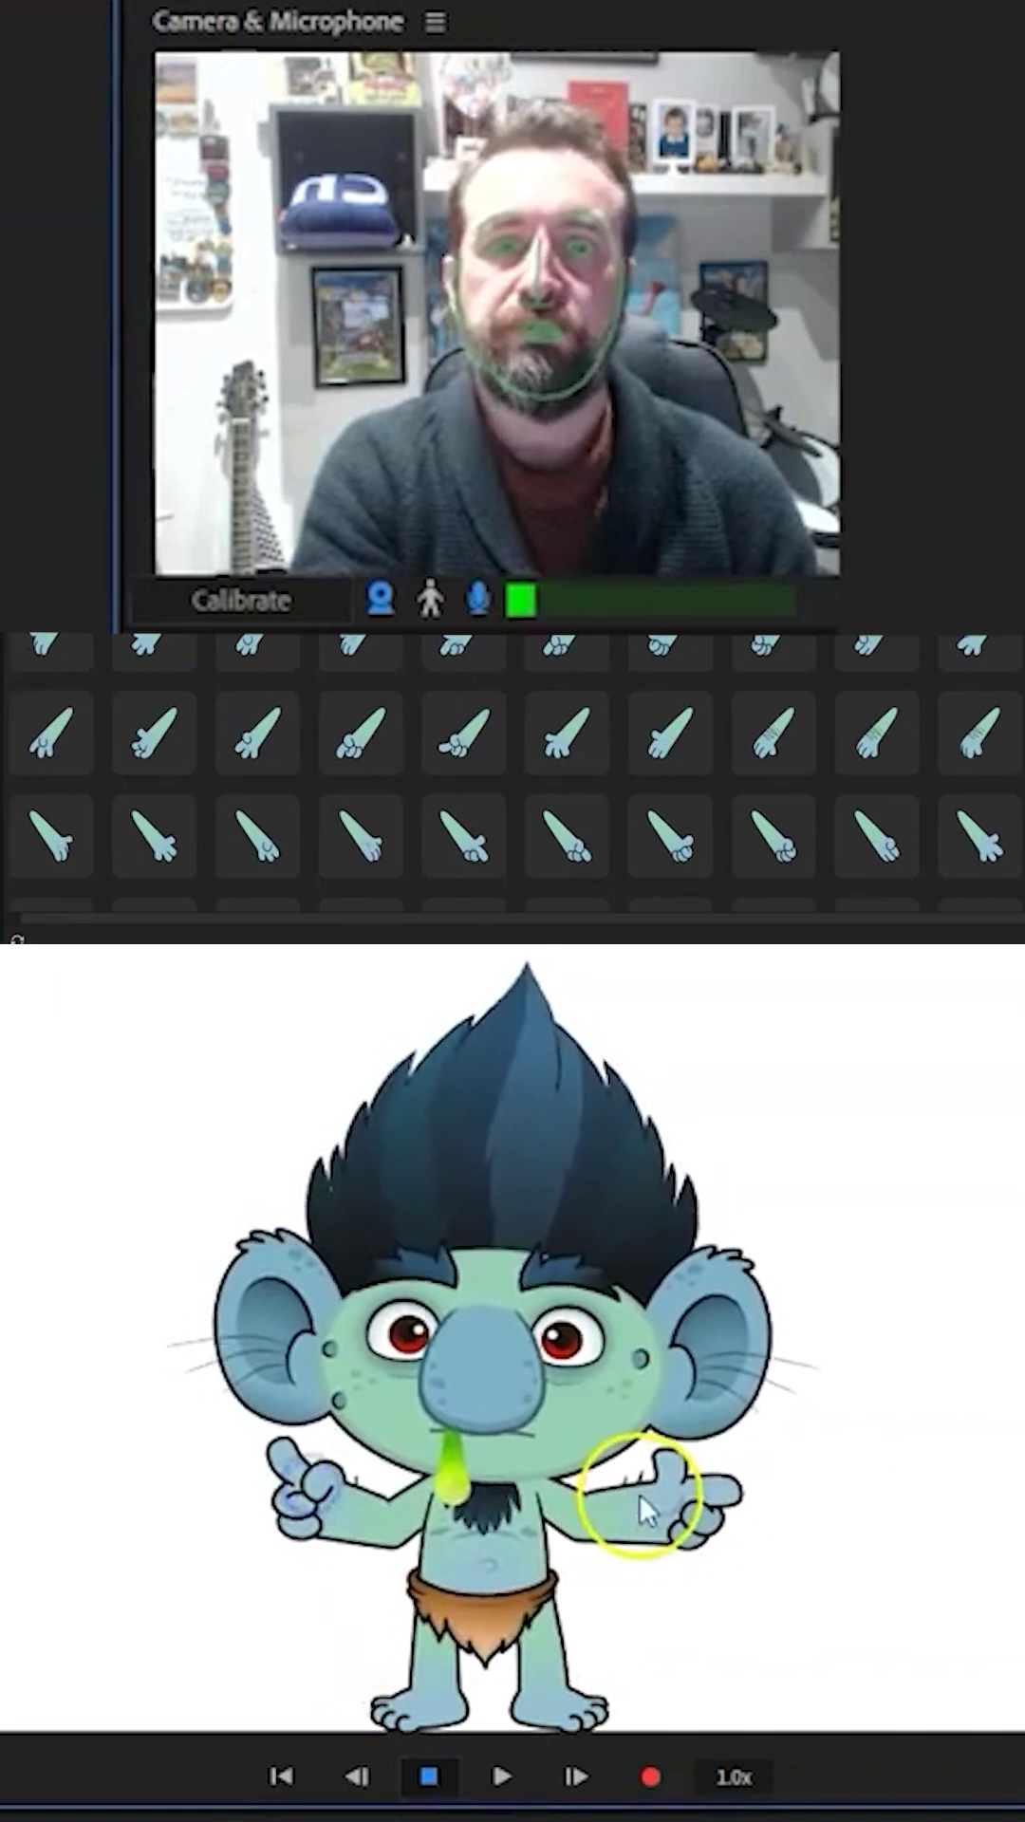
pyautogui.moveTo(643, 1505); pyautogui.dragTo(667, 1514)
# Step: Switch both hands to open palms and lower the arms outward
pyautogui.click(135, 741)
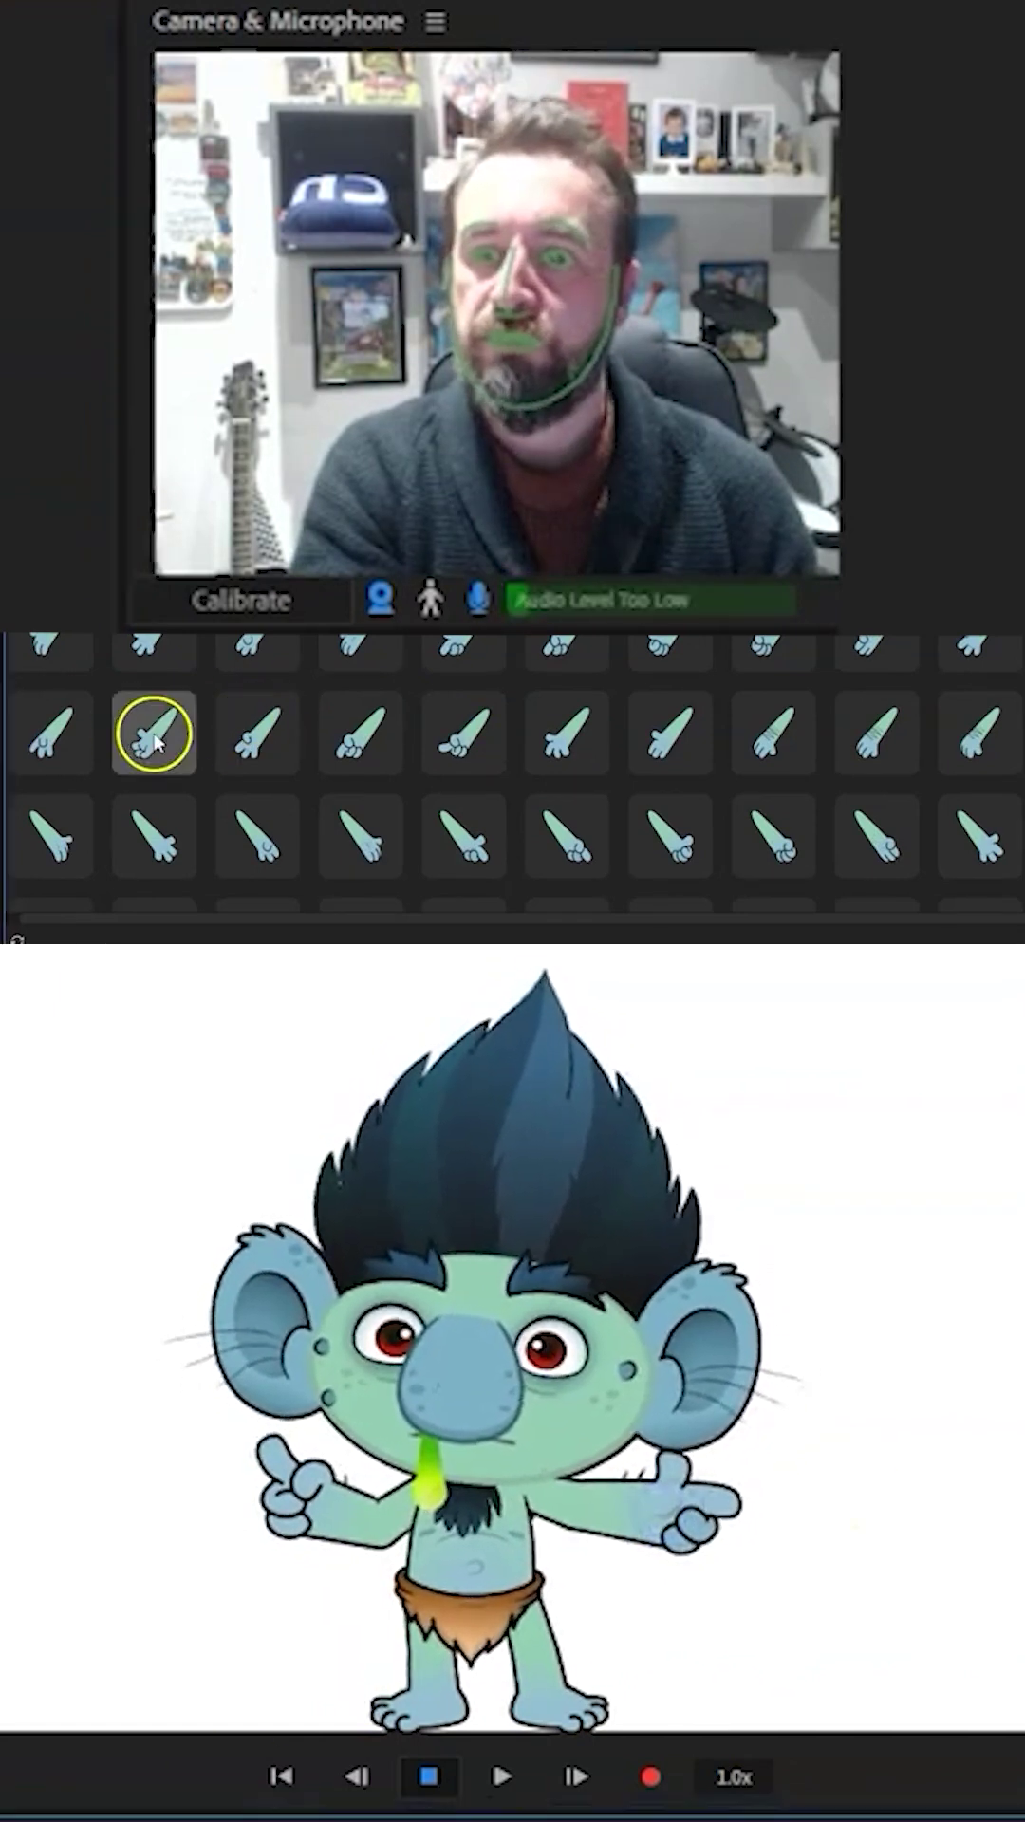
pyautogui.click(980, 837)
pyautogui.moveTo(375, 1545); pyautogui.dragTo(254, 1579)
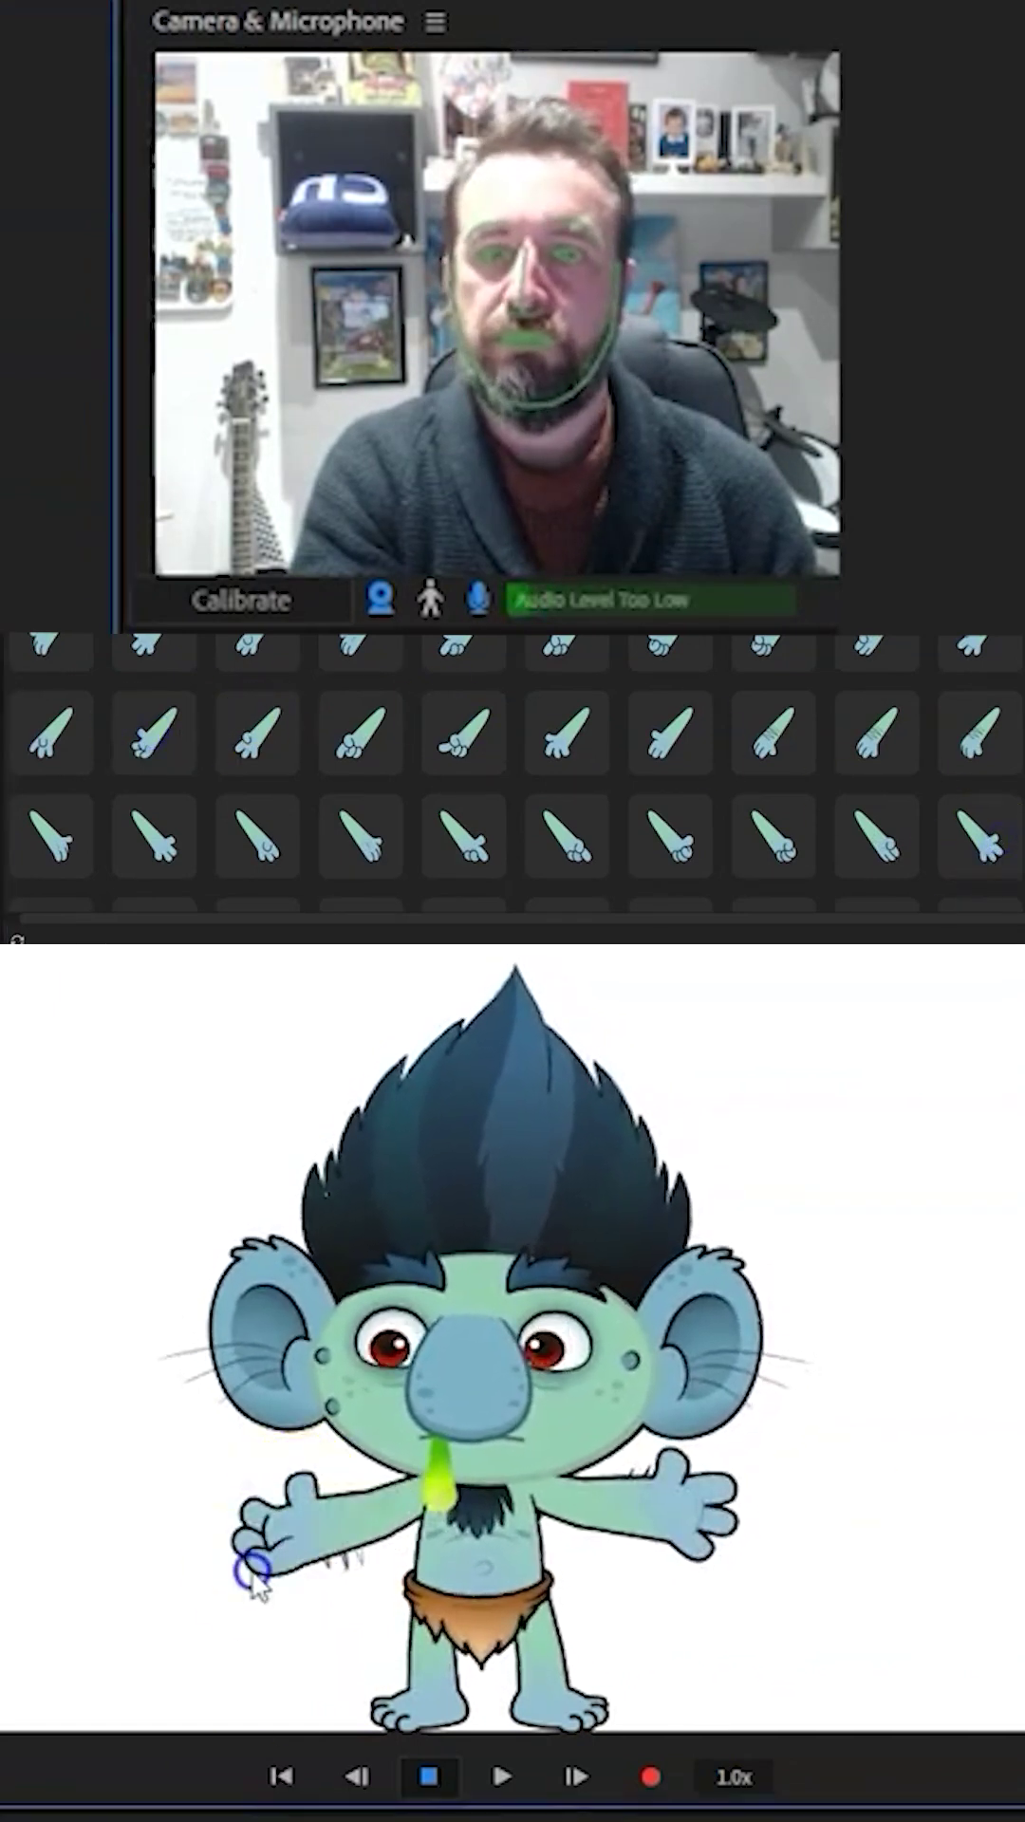
pyautogui.moveTo(680, 1570); pyautogui.dragTo(666, 1595)
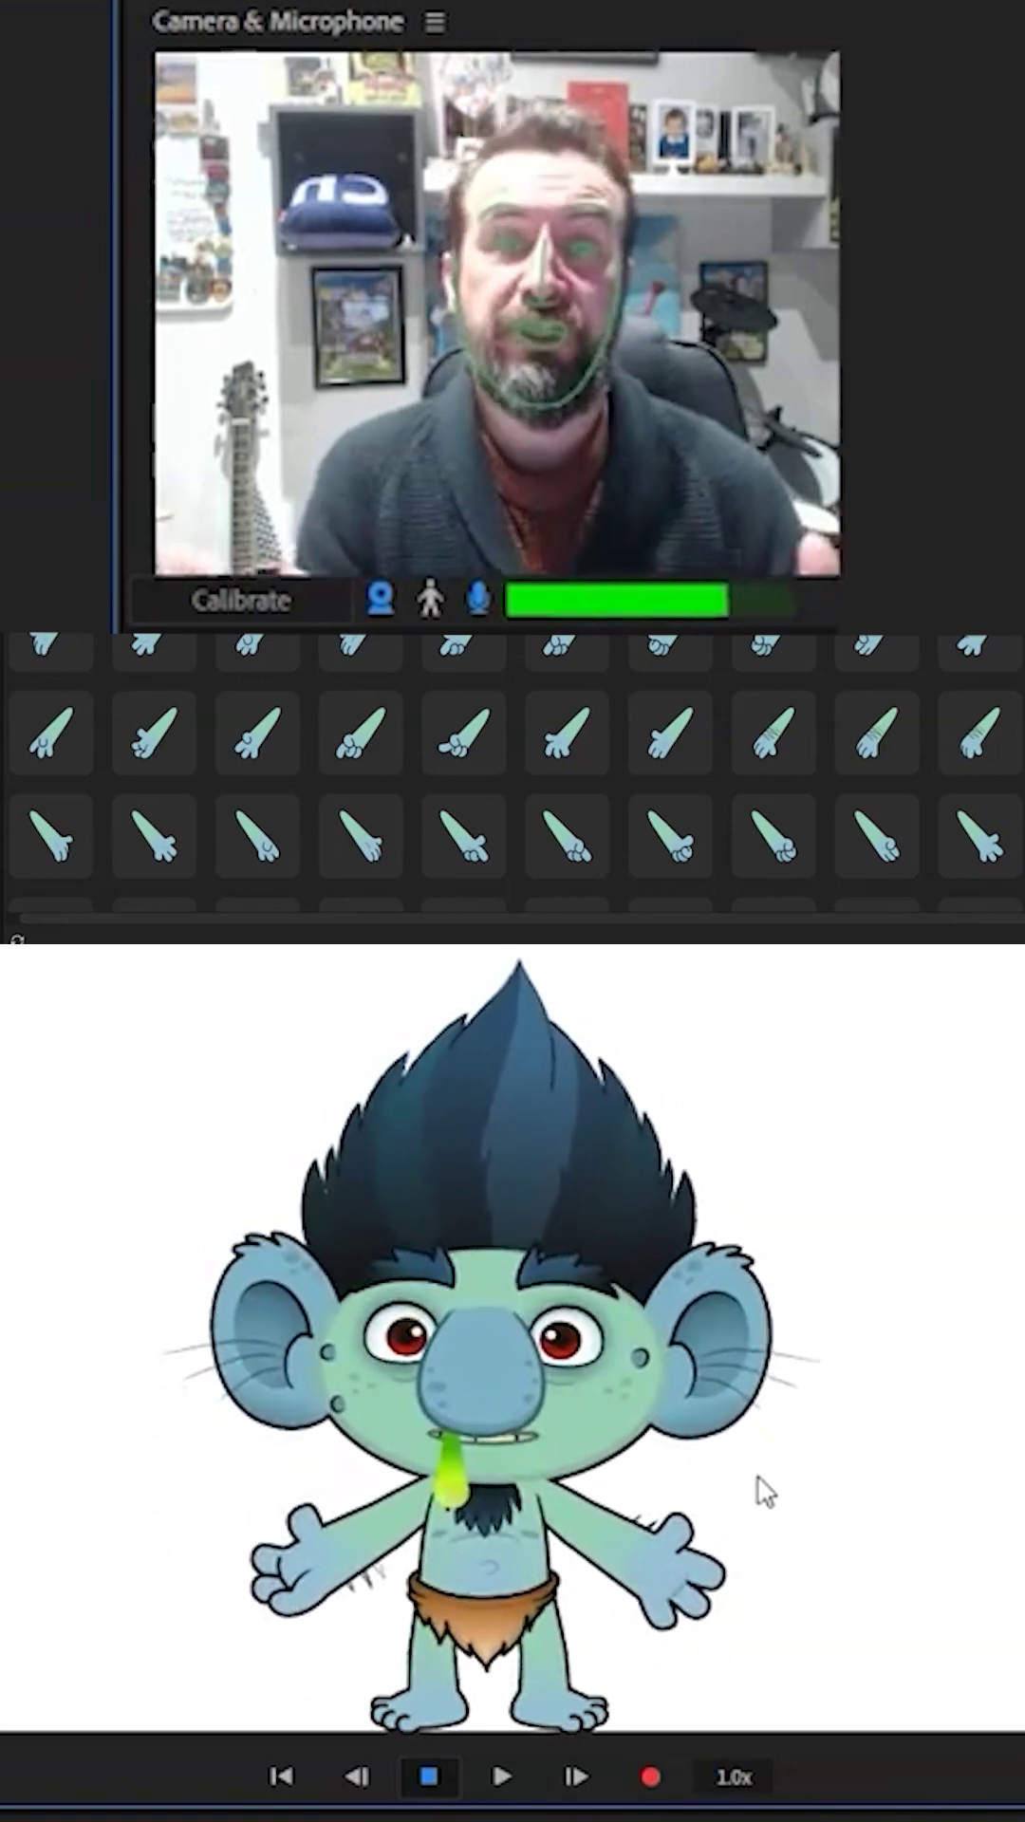
pyautogui.moveTo(660, 1578); pyautogui.dragTo(675, 1609)
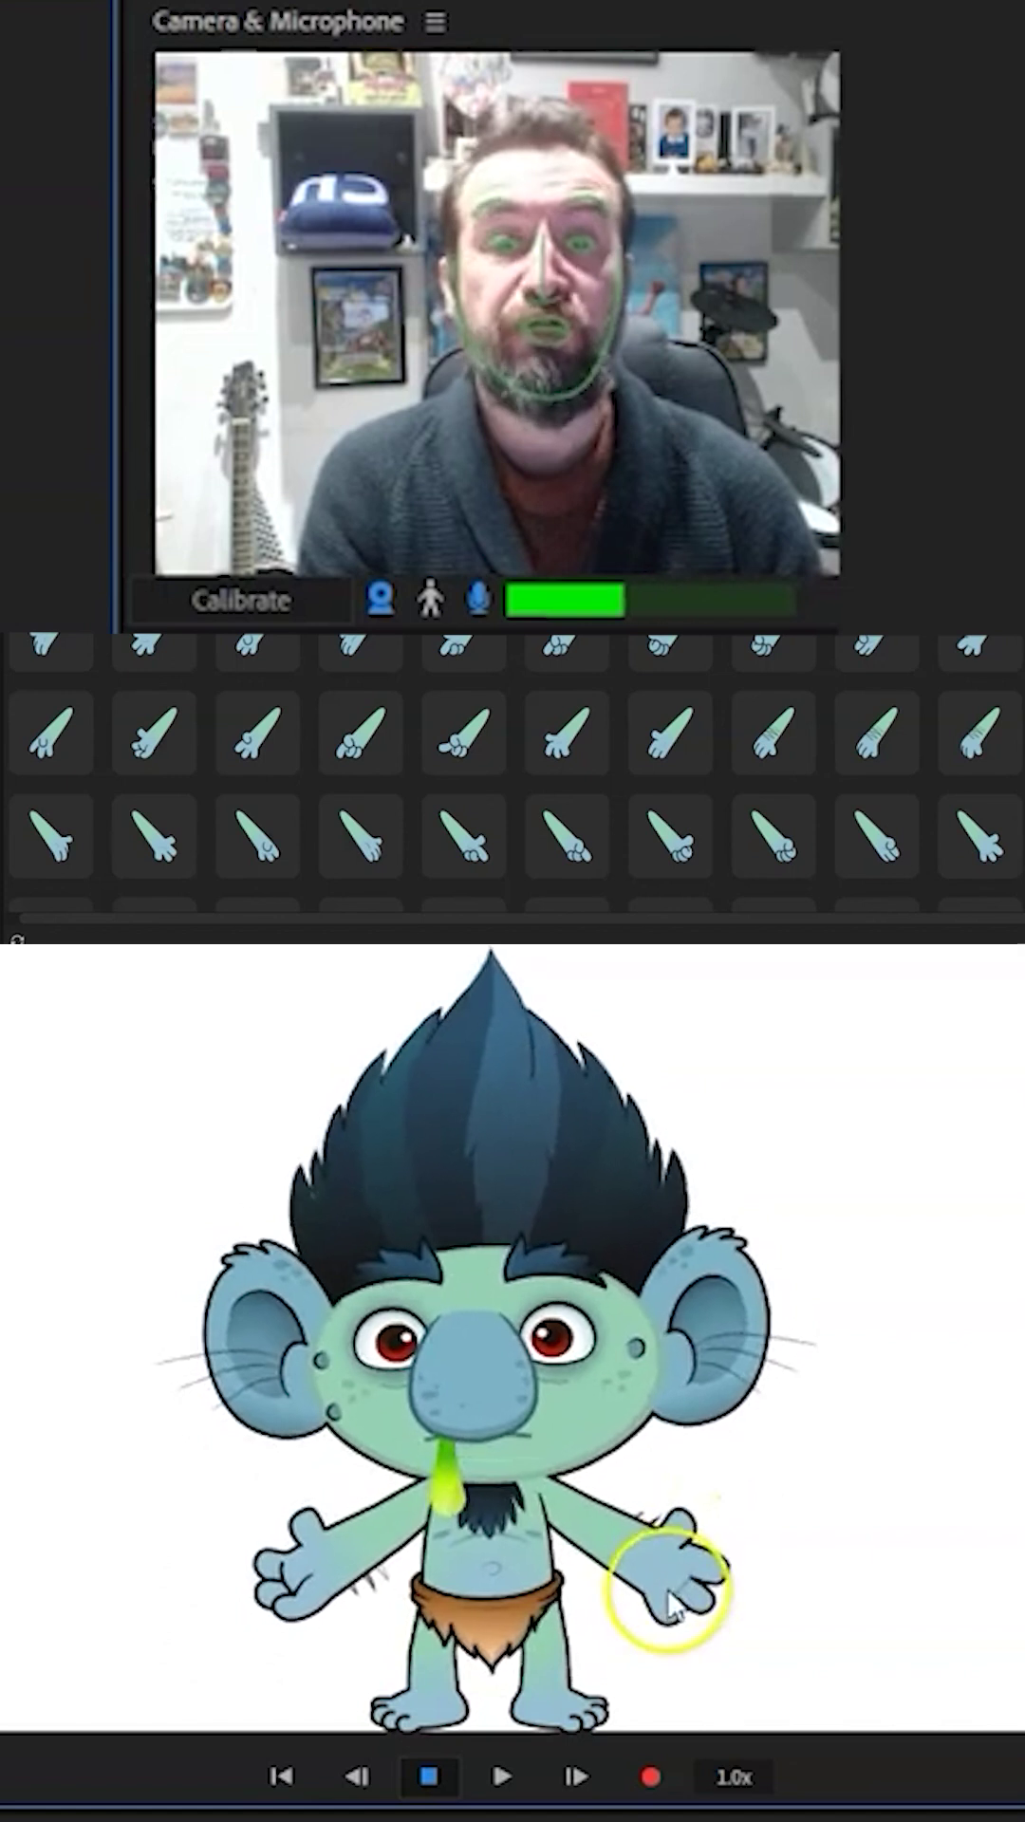